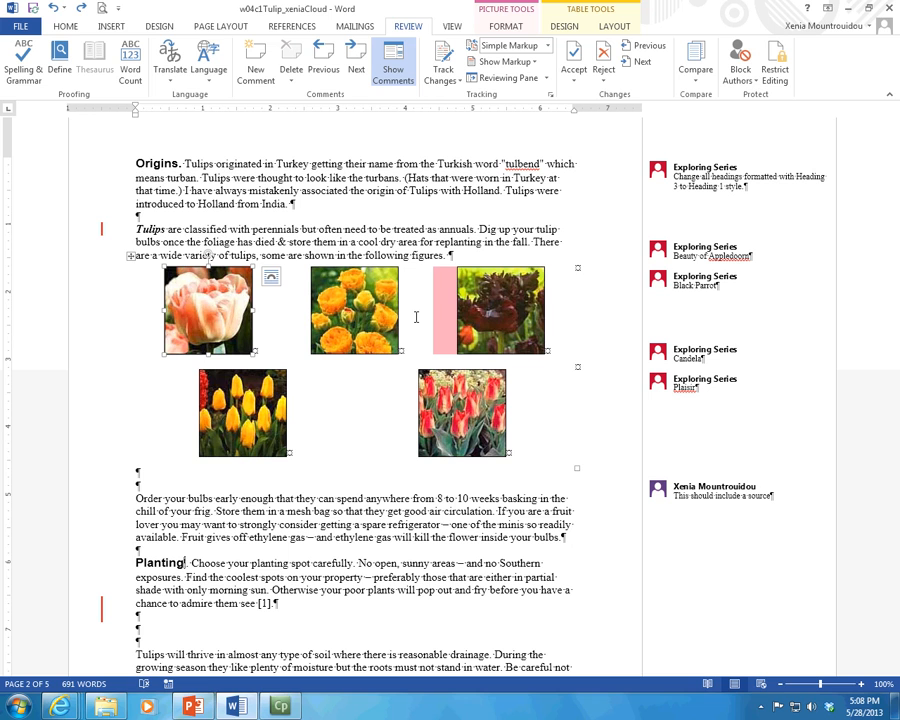
# - Copy the text "Beauty of Appledoorn" from the comment attached to the orange tulips picture
pyautogui.click(344, 314)
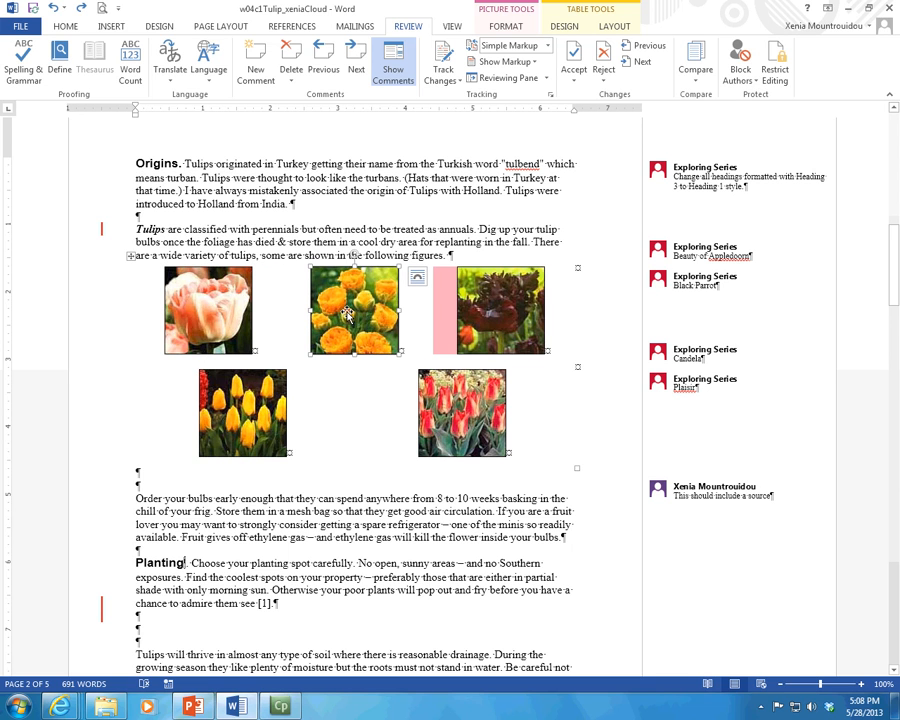
pyautogui.click(495, 328)
pyautogui.click(472, 403)
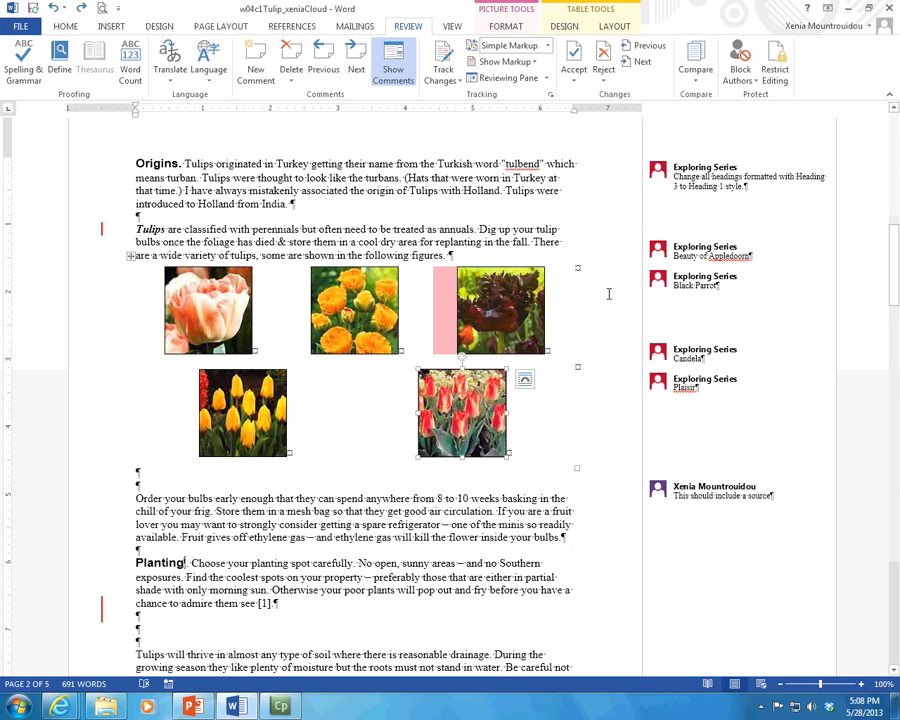
pyautogui.tripleClick(683, 256)
pyautogui.hotkey('ctrl', 'c')
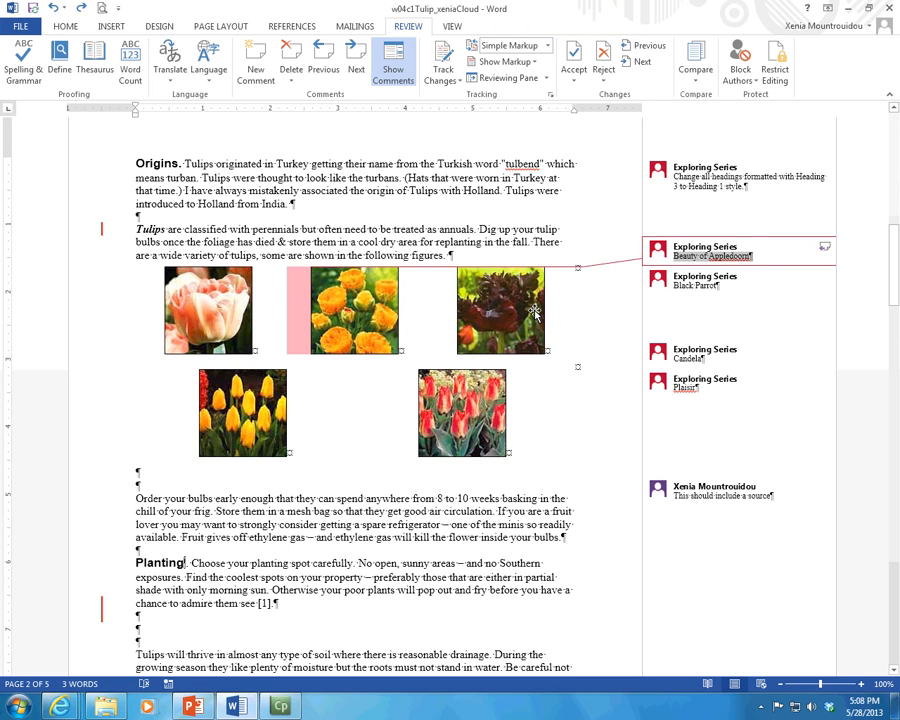
pyautogui.click(358, 314)
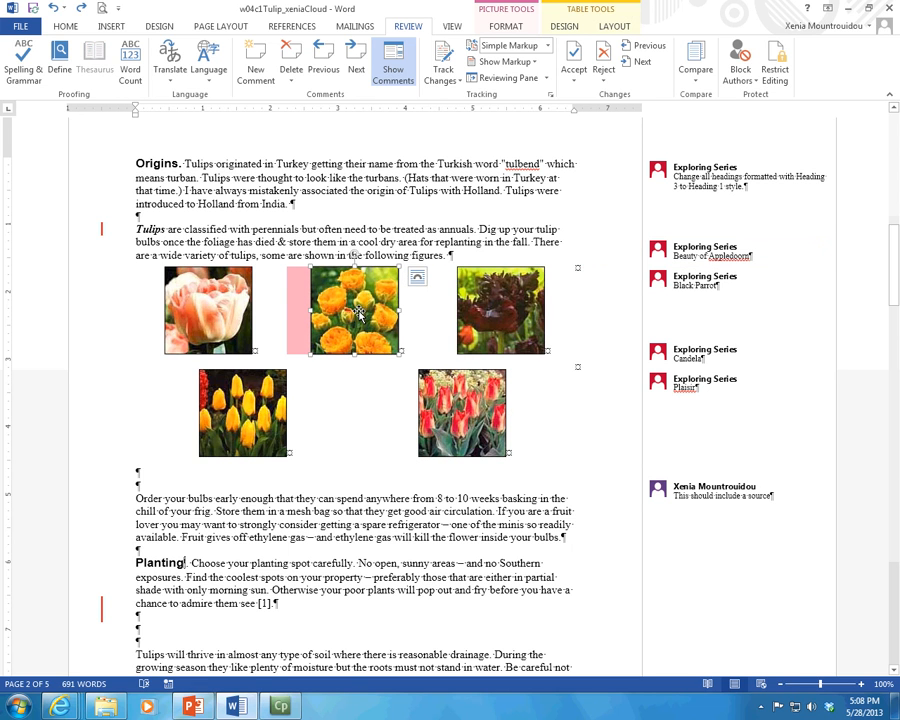
pyautogui.click(677, 256)
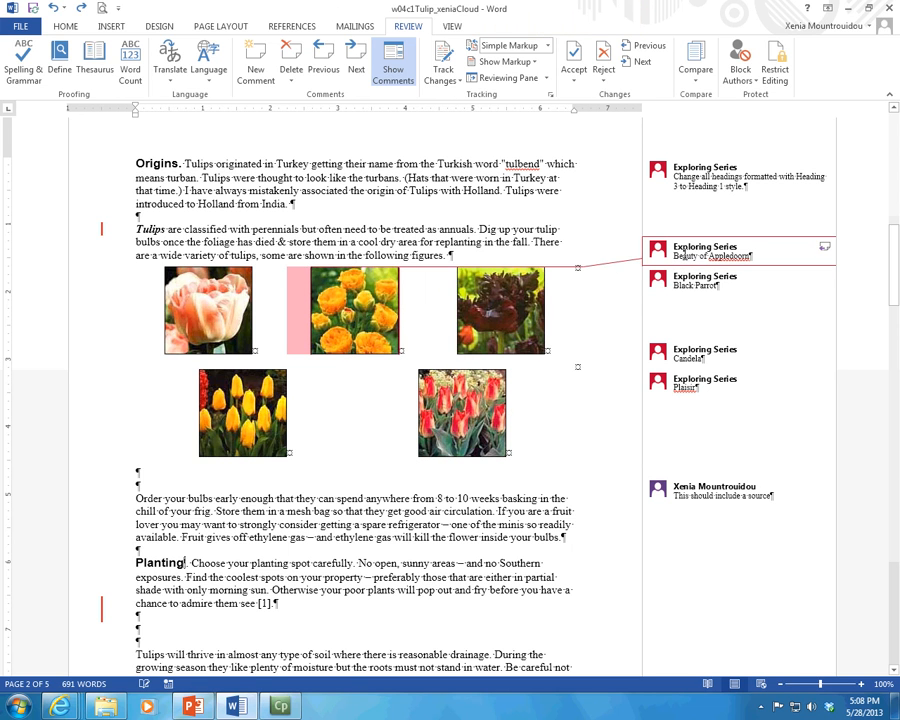
pyautogui.doubleClick(684, 256)
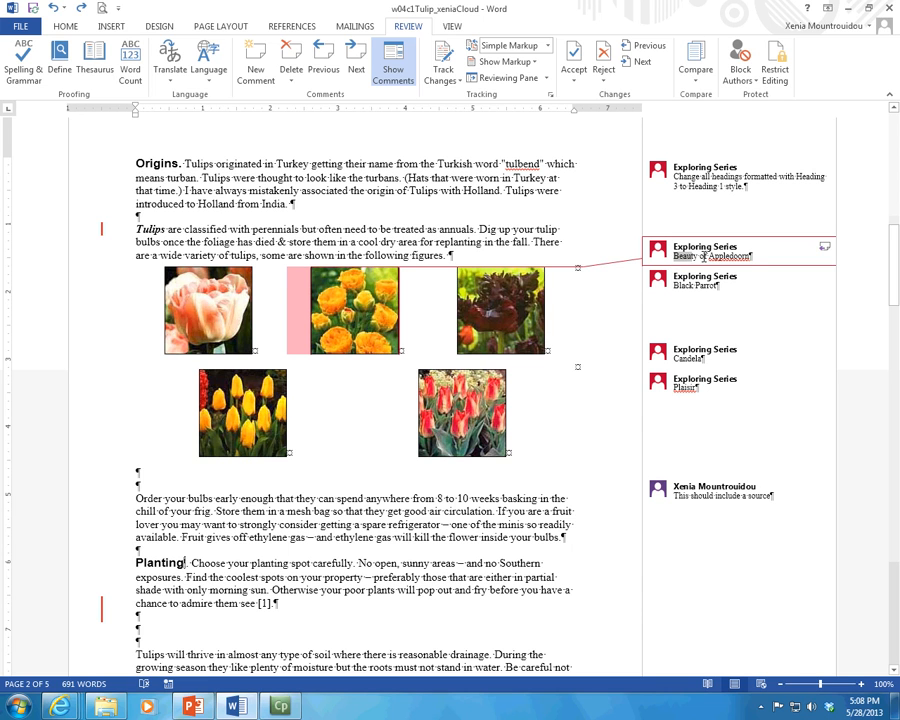
pyautogui.click(760, 353)
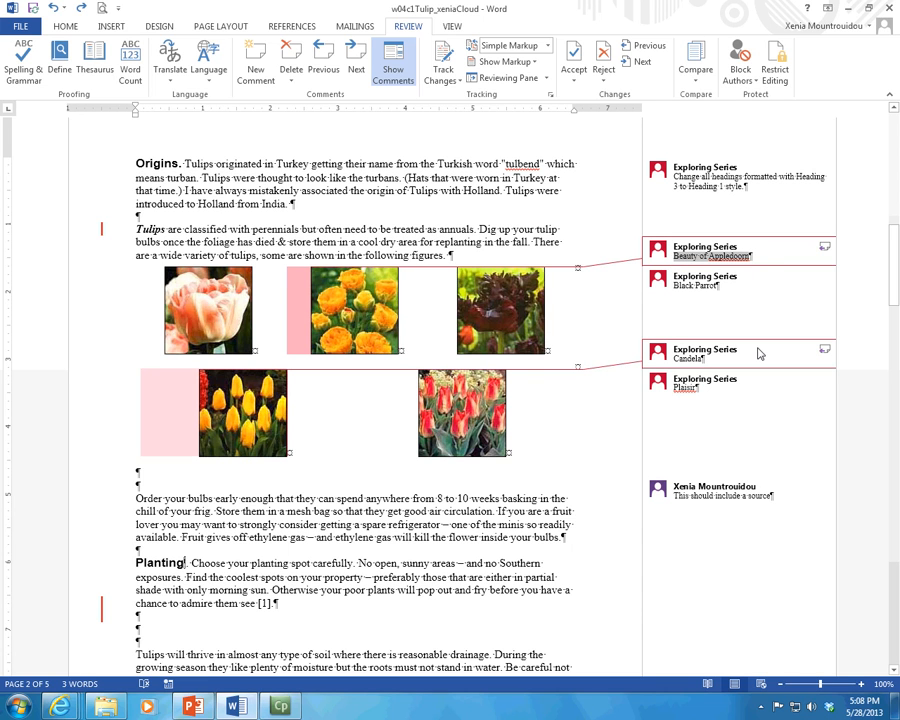
# - Insert the caption "Figure 1: Beauty of Appledoorn" below the orange tulips picture, using the Figure label and the copied comment text
pyautogui.click(325, 303)
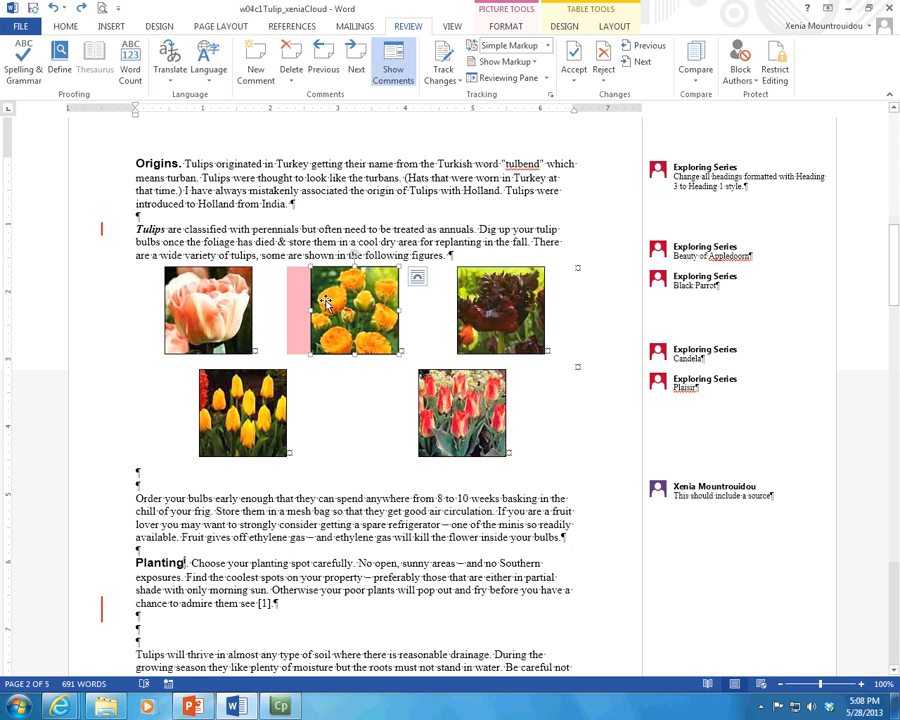
pyautogui.click(513, 29)
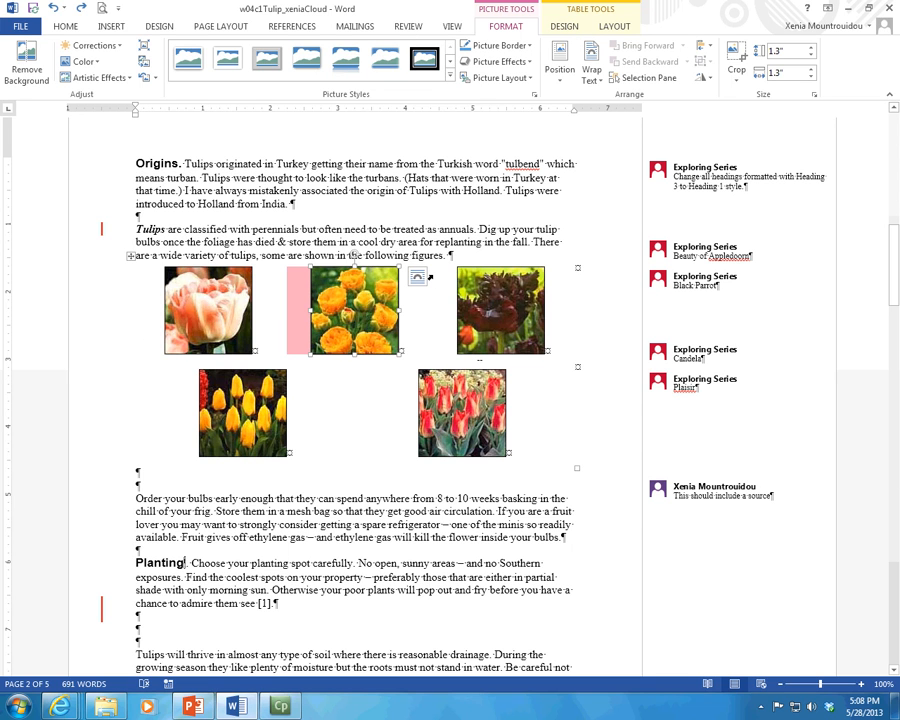
pyautogui.click(303, 29)
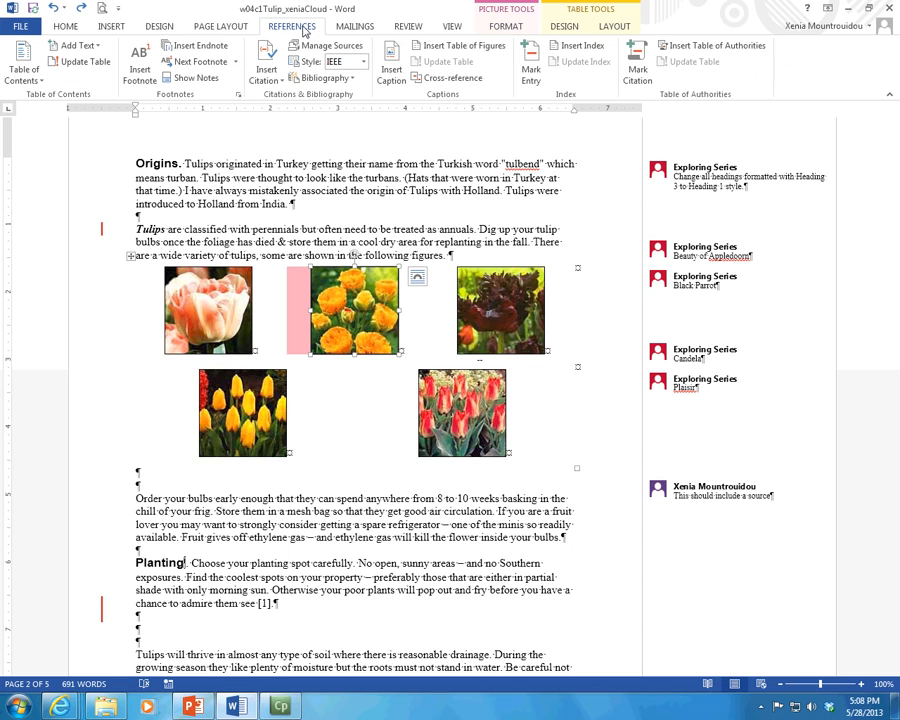
pyautogui.click(396, 88)
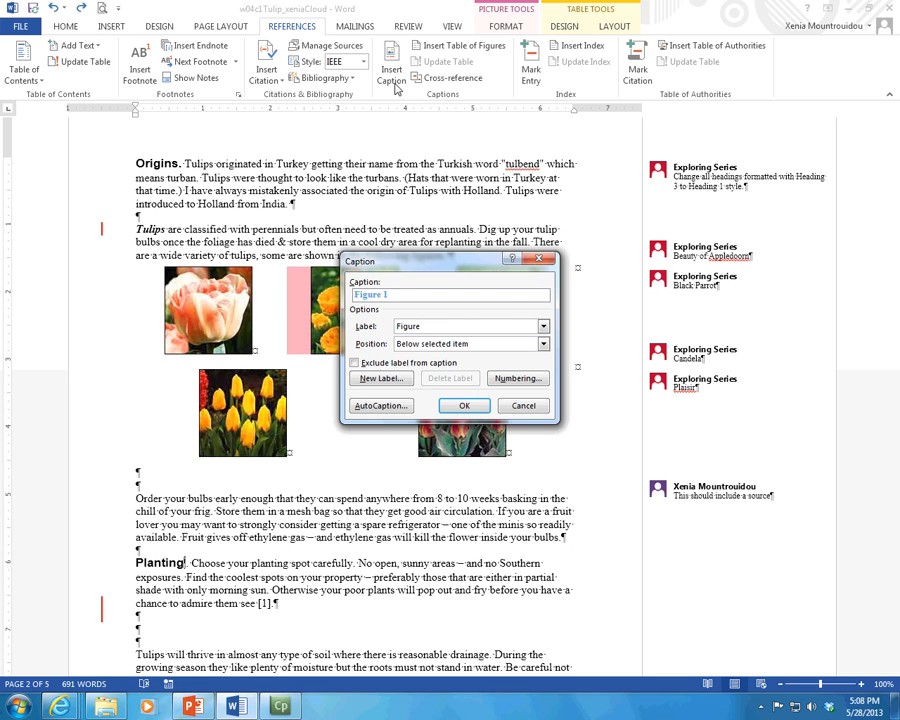
pyautogui.click(453, 332)
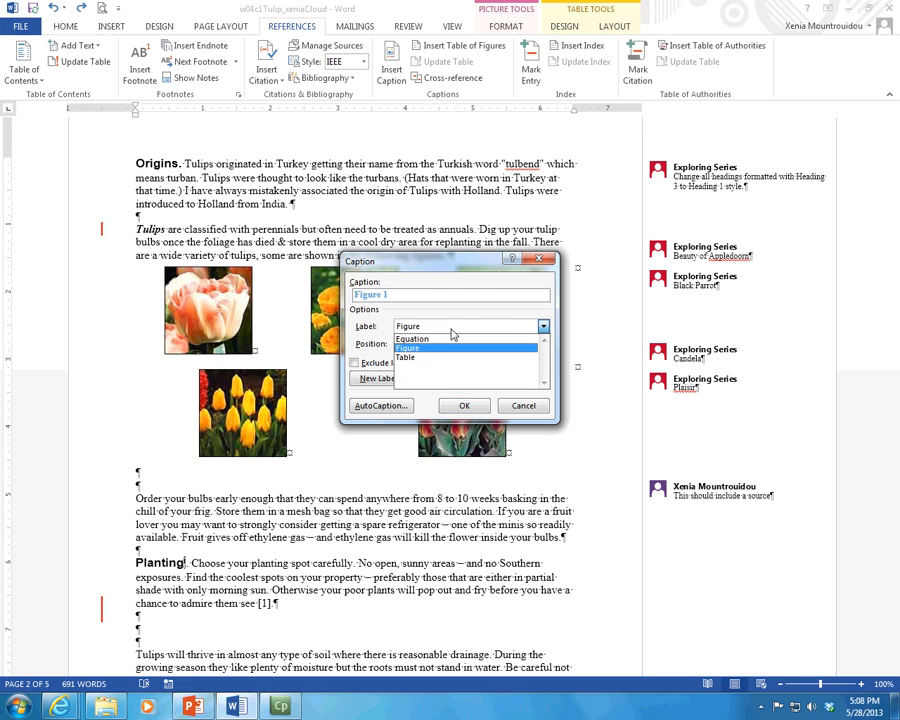
pyautogui.click(436, 349)
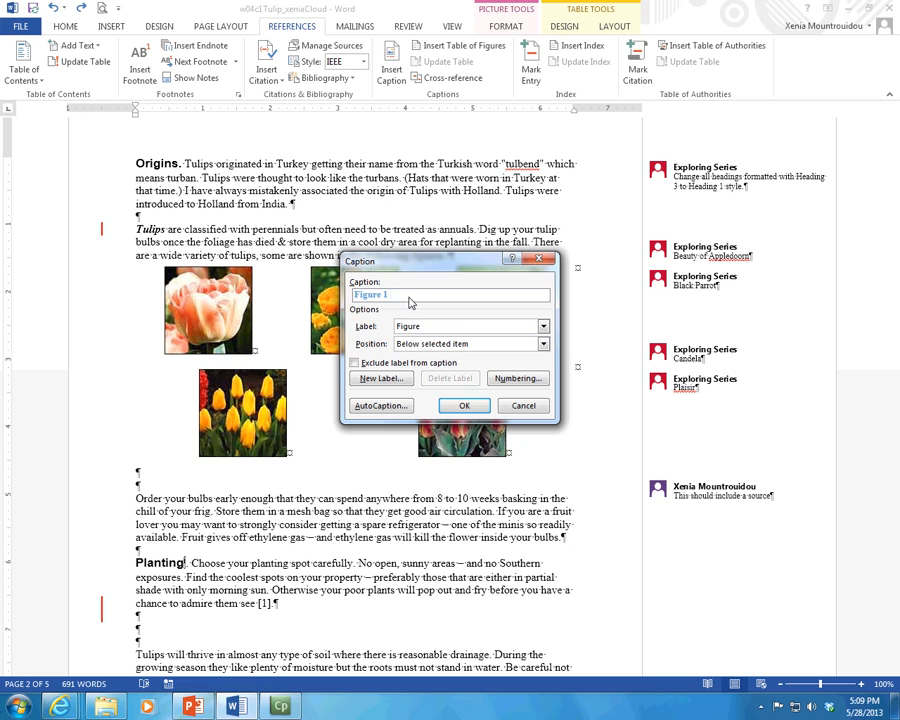
pyautogui.write(':')
pyautogui.hotkey('ctrl', 'v')
pyautogui.click(464, 405)
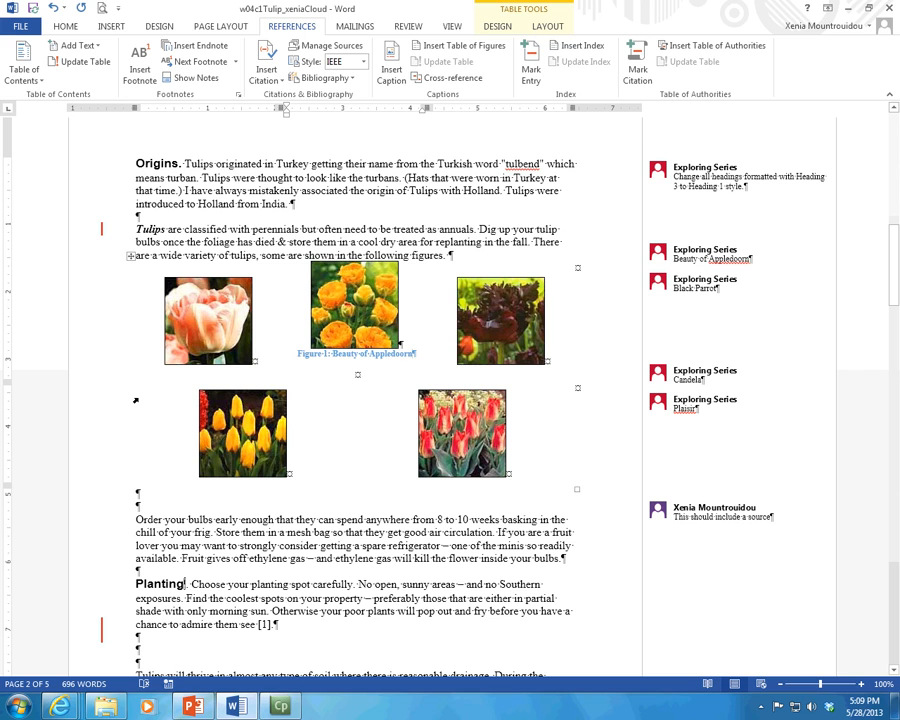
# - Insert the caption "Figure 2:Black Parrot" below the dark tulip picture in the first row
pyautogui.click(472, 318)
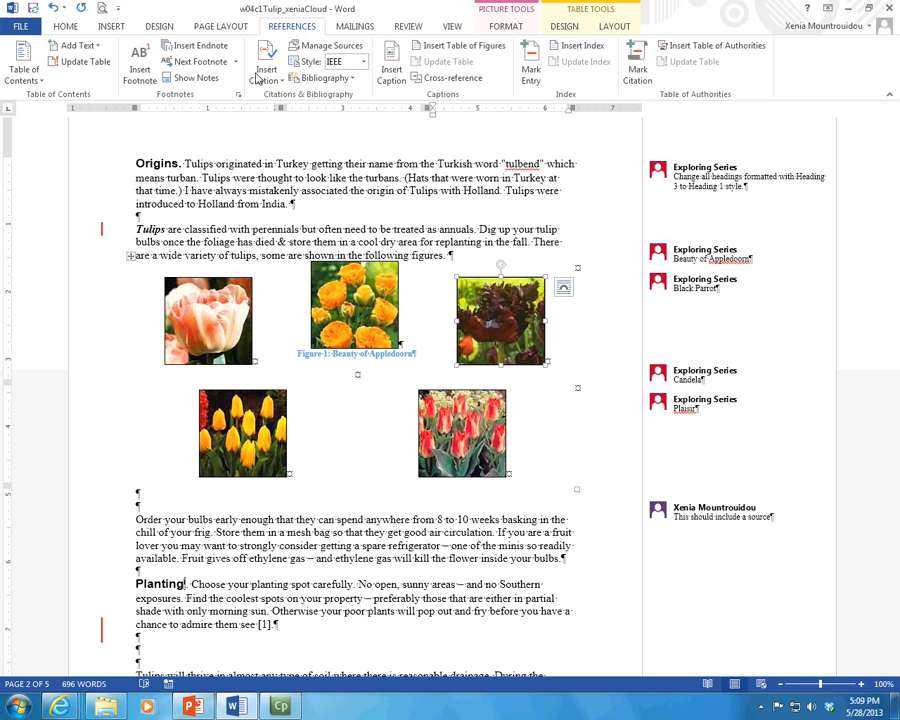
pyautogui.click(392, 62)
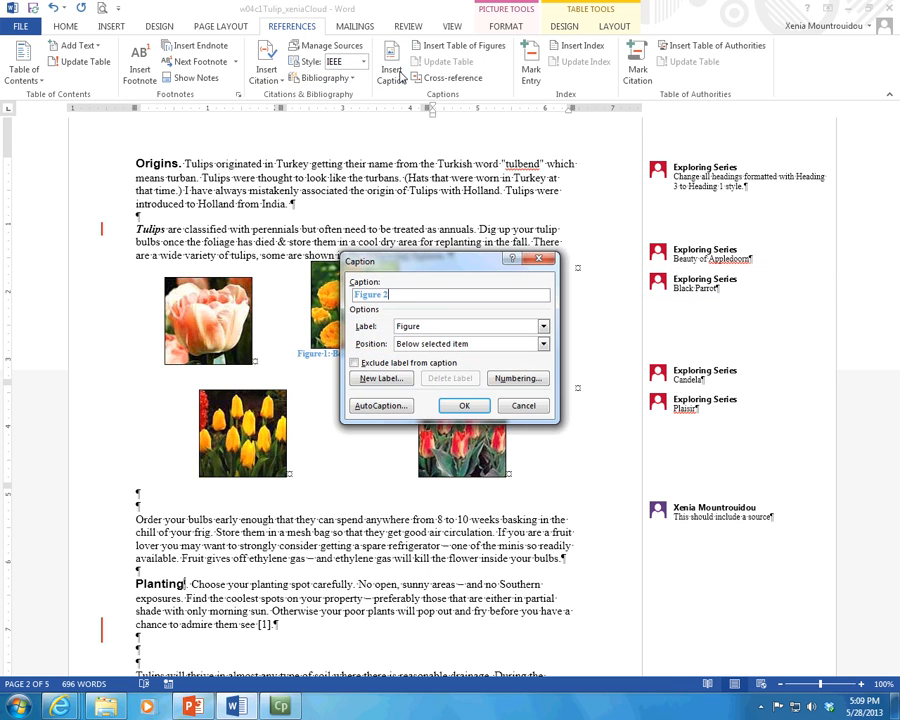
pyautogui.write(':Black Parrot')
pyautogui.press('BackSpace')
pyautogui.press('BackSpace')
pyautogui.write('ot')
pyautogui.click(464, 405)
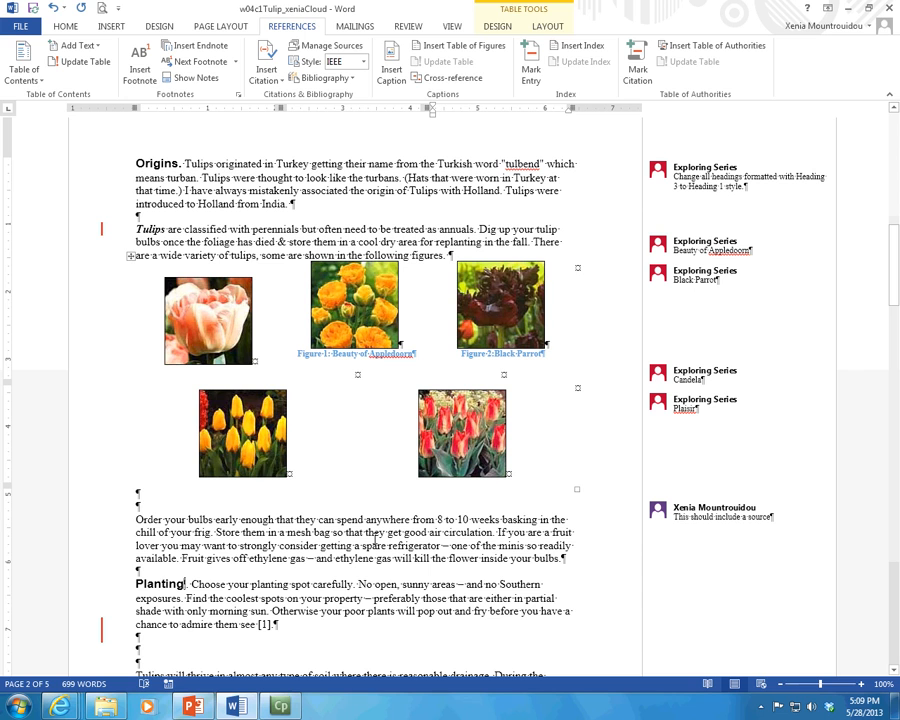
# - Insert the caption "Figure 3: Candell" below the yellow tulips picture in the second row
pyautogui.click(242, 450)
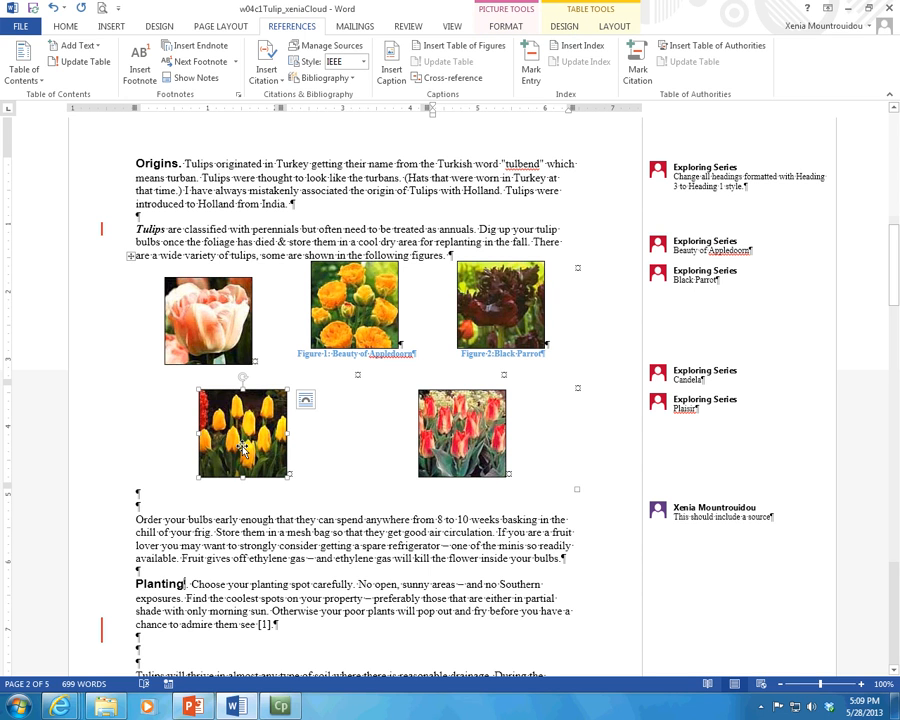
pyautogui.click(392, 70)
pyautogui.write(': Candel')
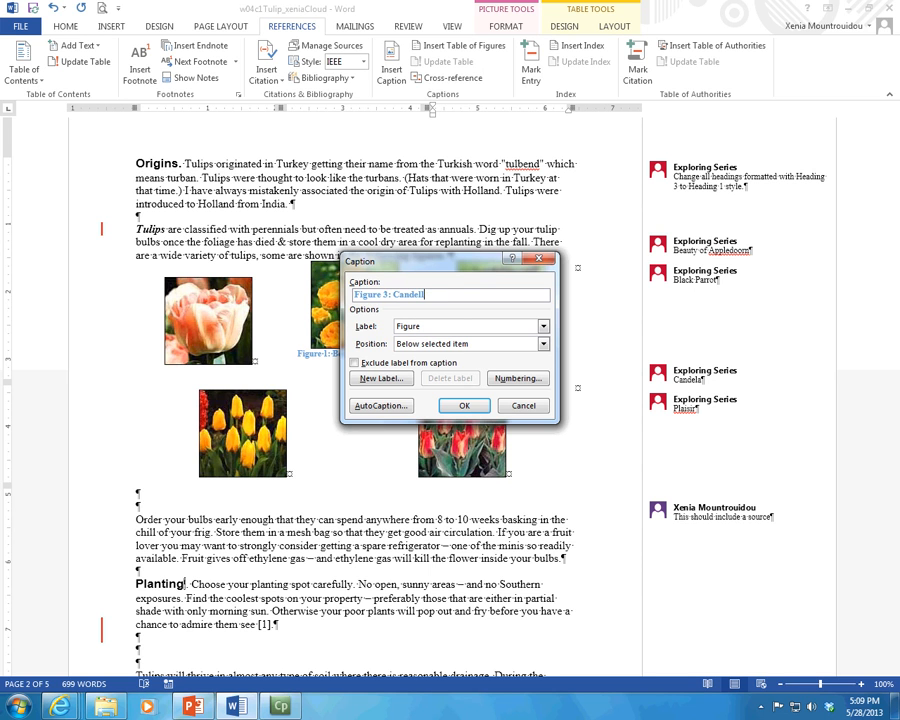
pyautogui.press('Return')
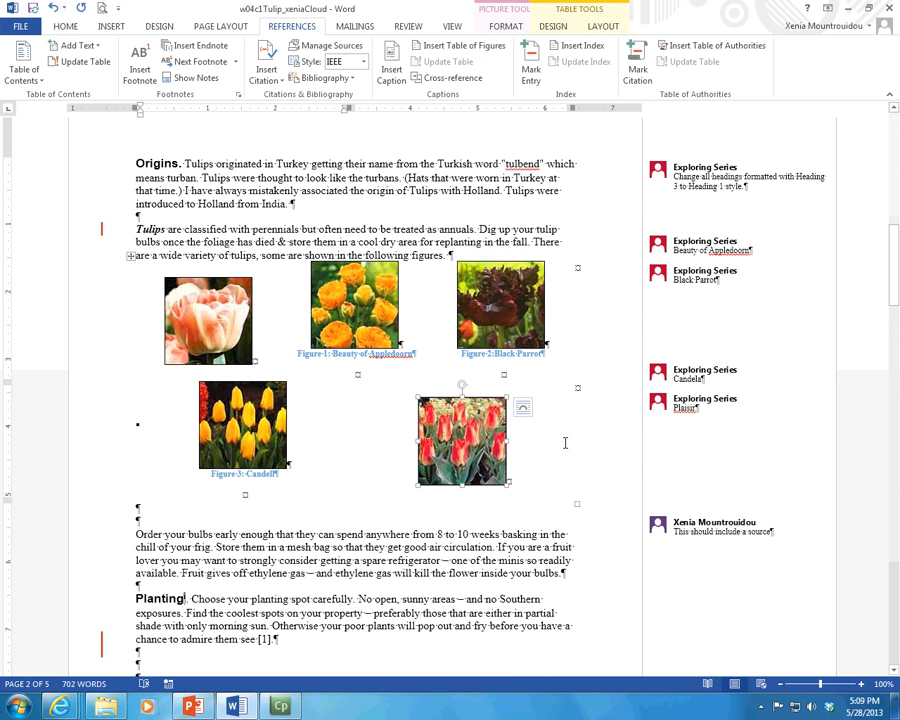
# - Insert the caption "Figure 4: Plaisir" below the red tulips picture in the second row
pyautogui.click(394, 72)
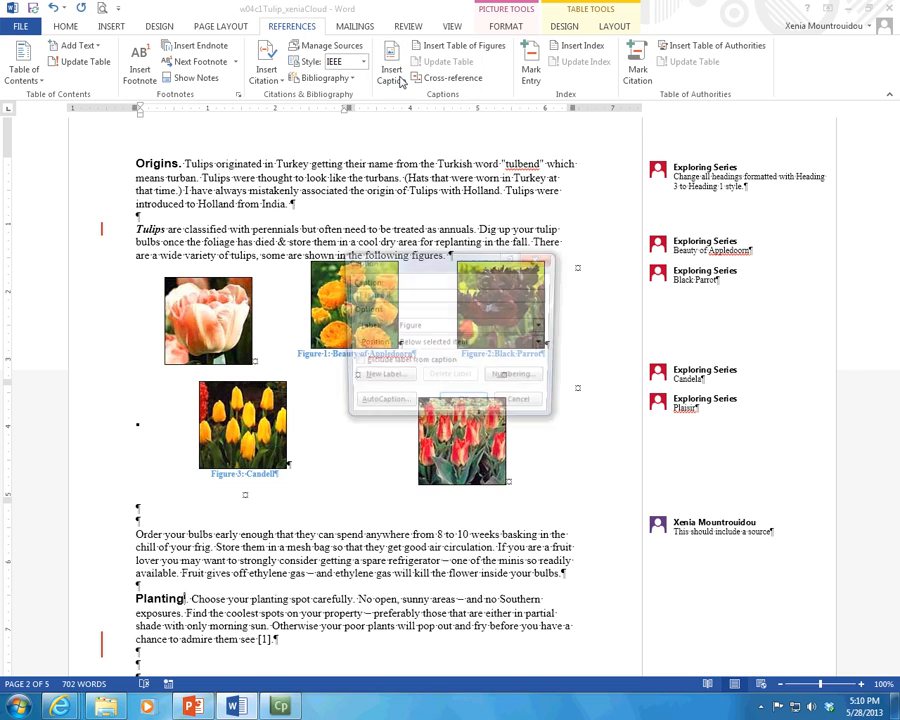
pyautogui.write(':')
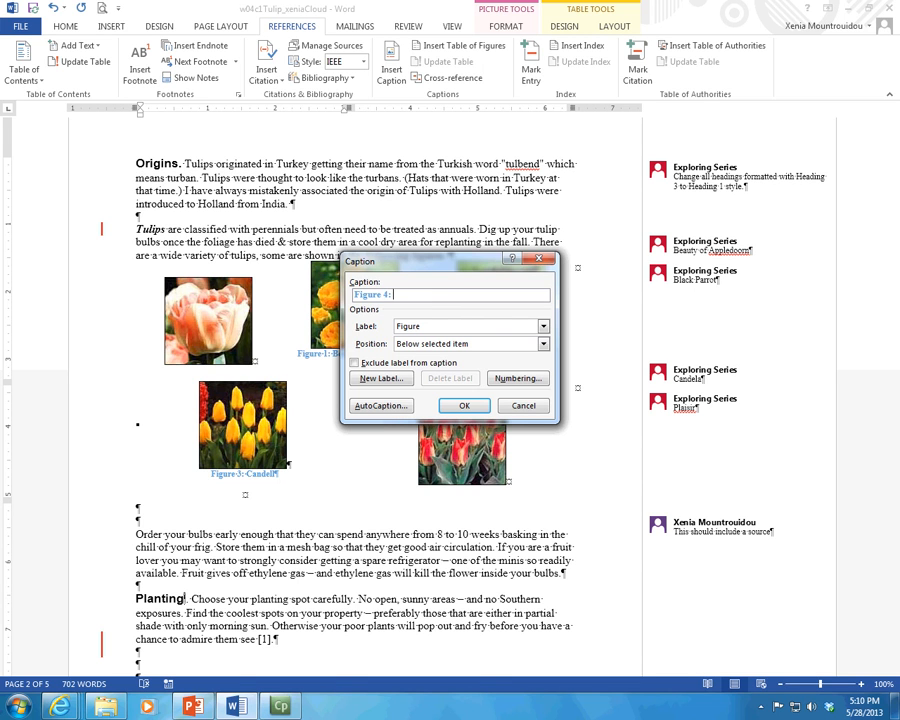
pyautogui.write('laisir')
pyautogui.press('Return')
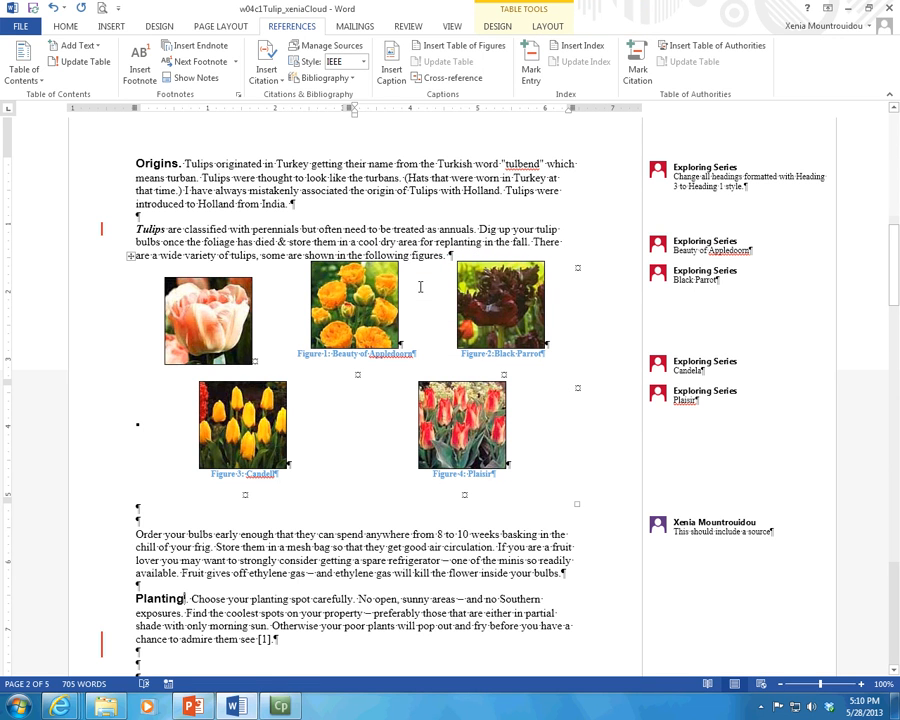
# - Insert the caption "Figure 1: Pinky" below the pink tulip picture and change the name in the yellow tulips' caption to "Candella"
pyautogui.click(197, 335)
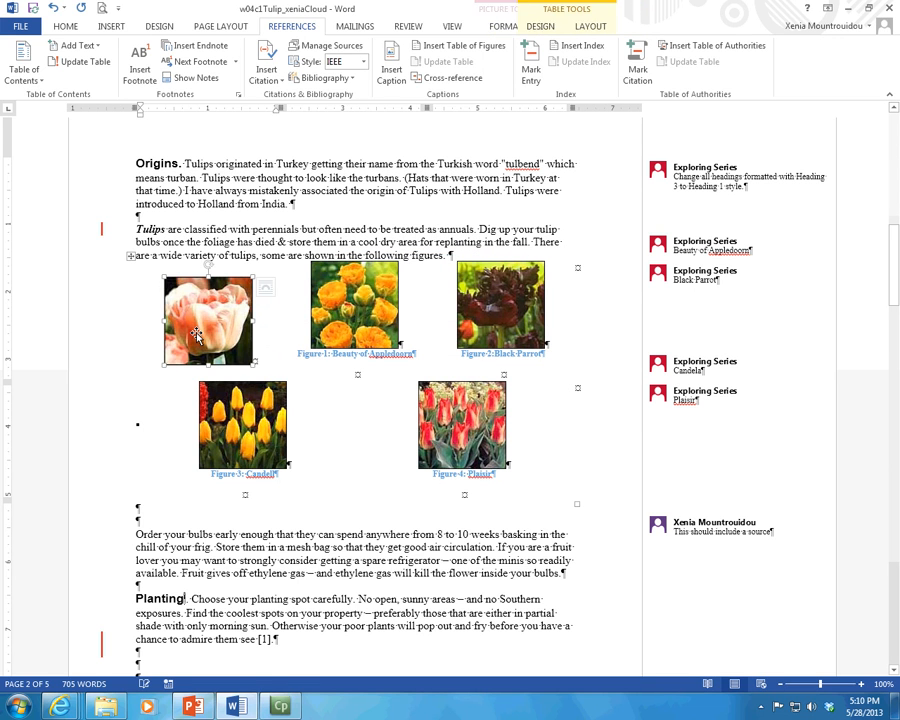
pyautogui.click(391, 70)
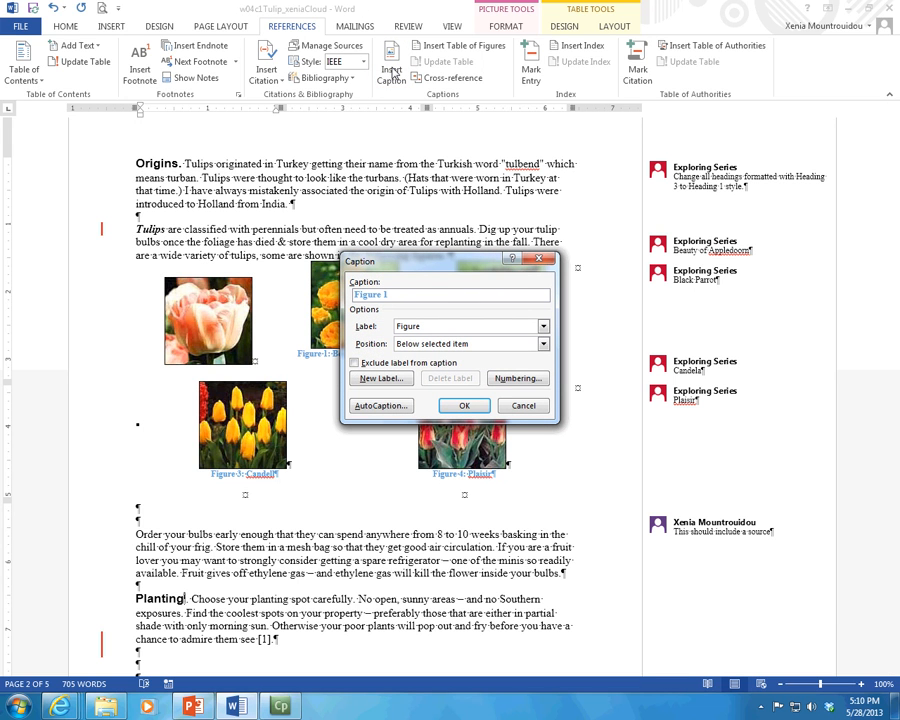
pyautogui.write(': Pinky')
pyautogui.press('Return')
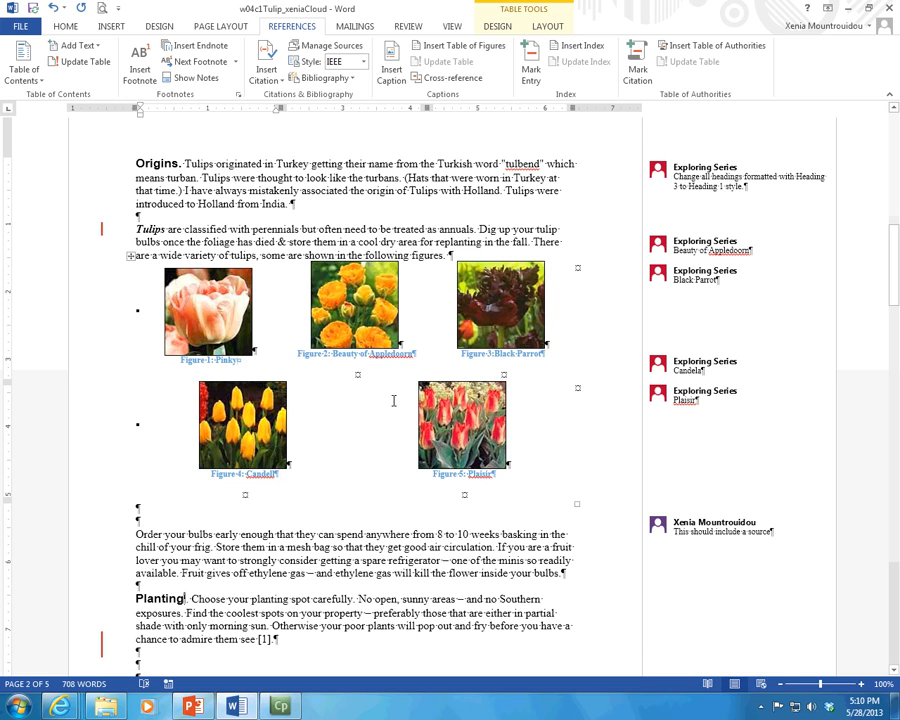
pyautogui.write('a')
pyautogui.click(291, 573)
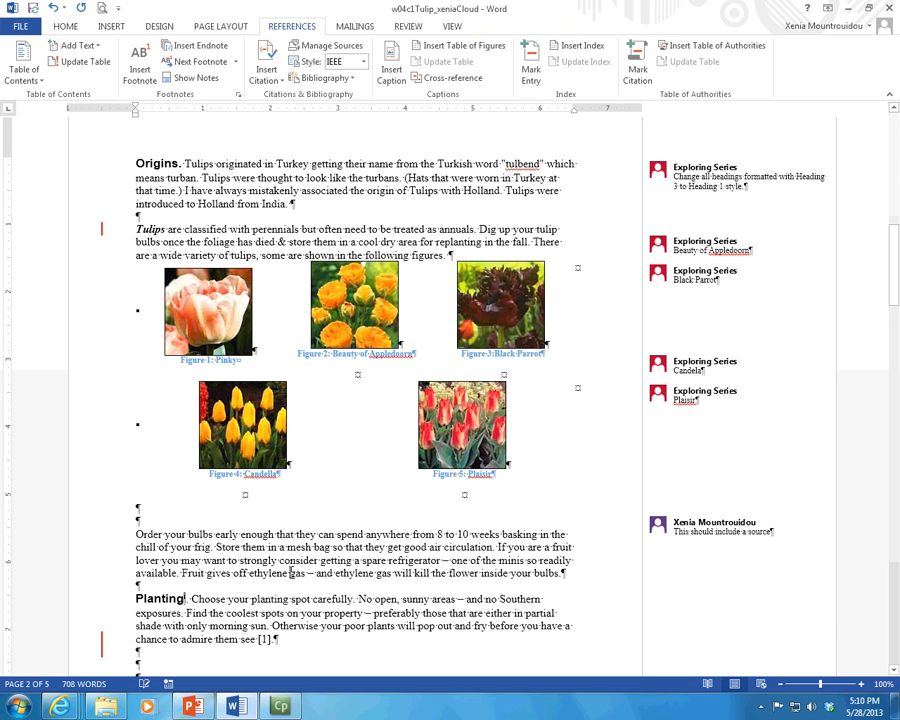
# - Add the text "see Figure" after the Tulip index entry in the paragraph about failures from slugs and snails
pyautogui.scroll(-10, 245, 553)
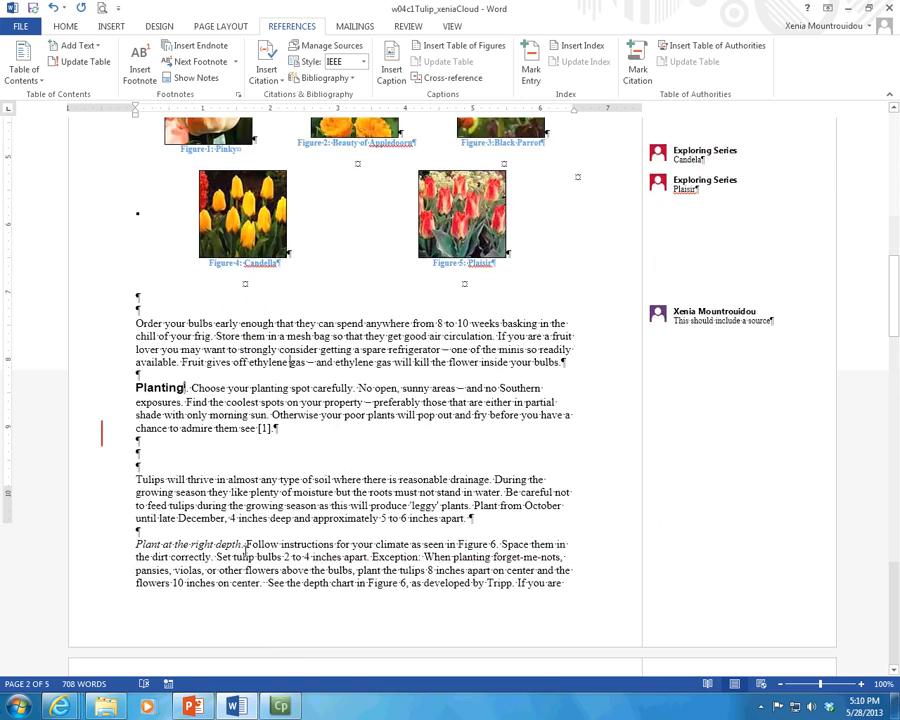
pyautogui.scroll(-6, 245, 553)
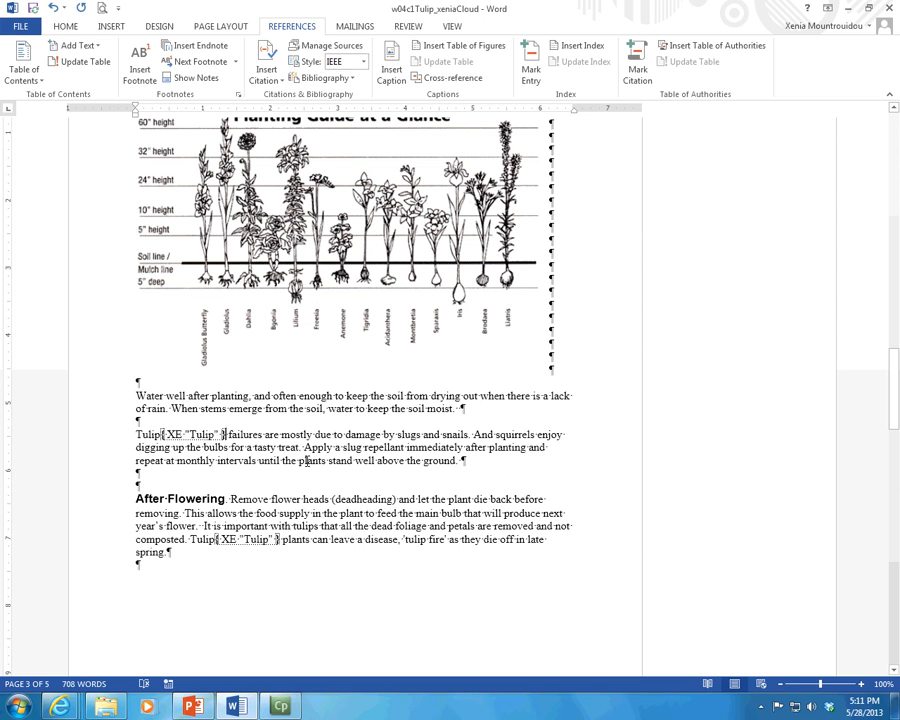
pyautogui.click(228, 434)
pyautogui.write('see Fig')
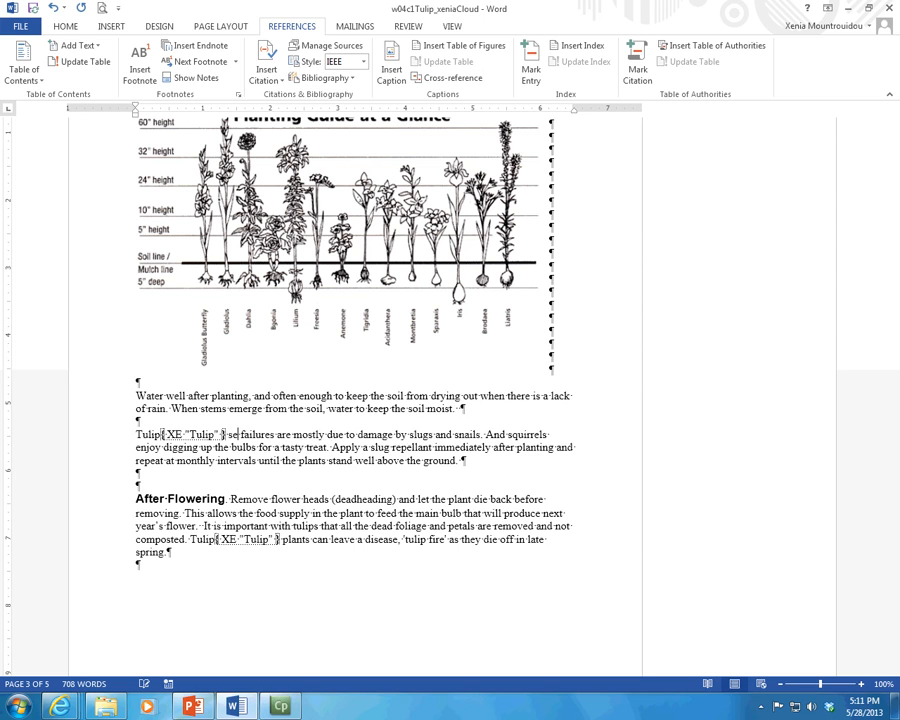
pyautogui.press('BackSpace')
pyautogui.press('BackSpace')
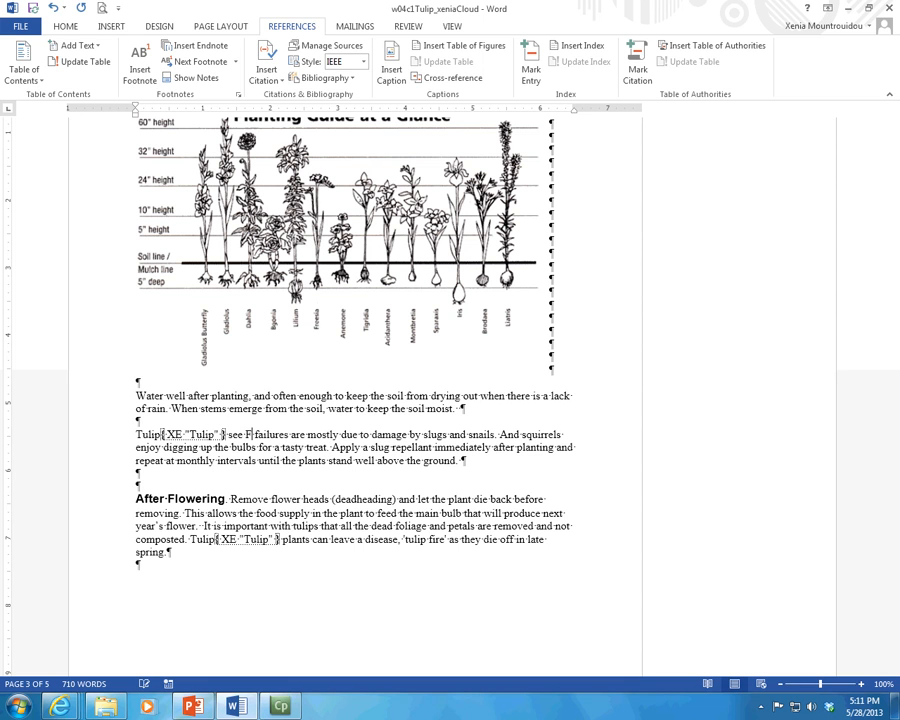
pyautogui.write('igure')
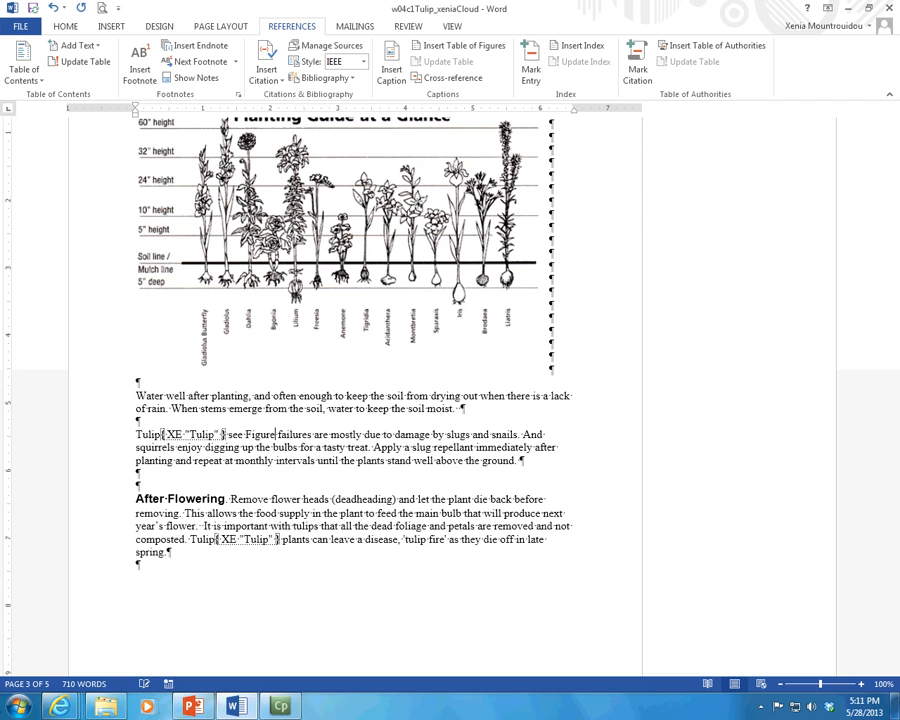
# - Insert a hyperlinked cross-reference to the Figure 1: Pinky caption, showing only label and number, after "see Figure" in the slug-damage paragraph
pyautogui.click(436, 80)
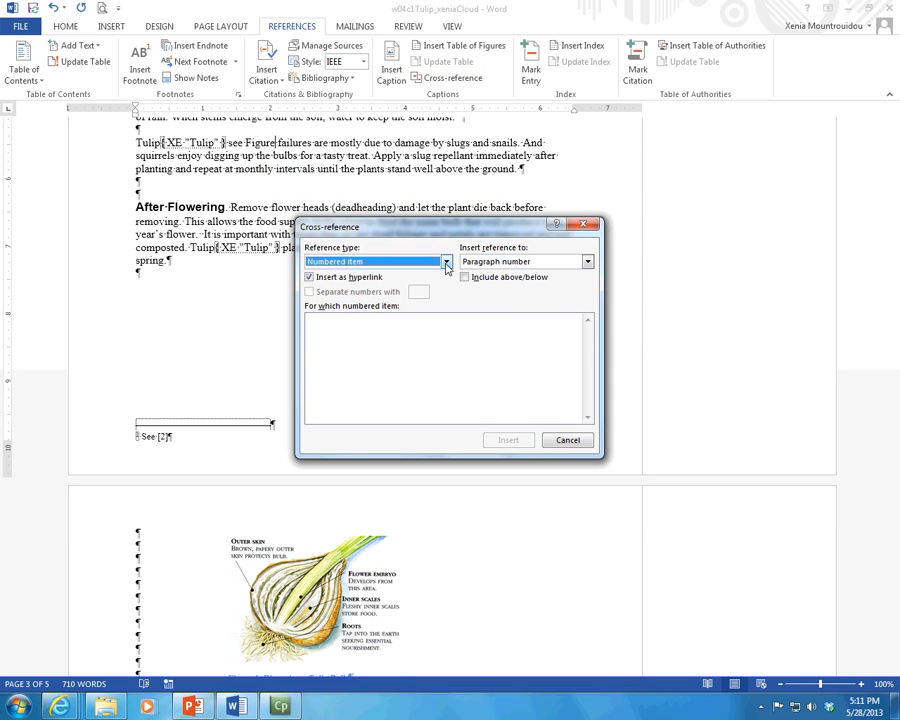
pyautogui.click(587, 261)
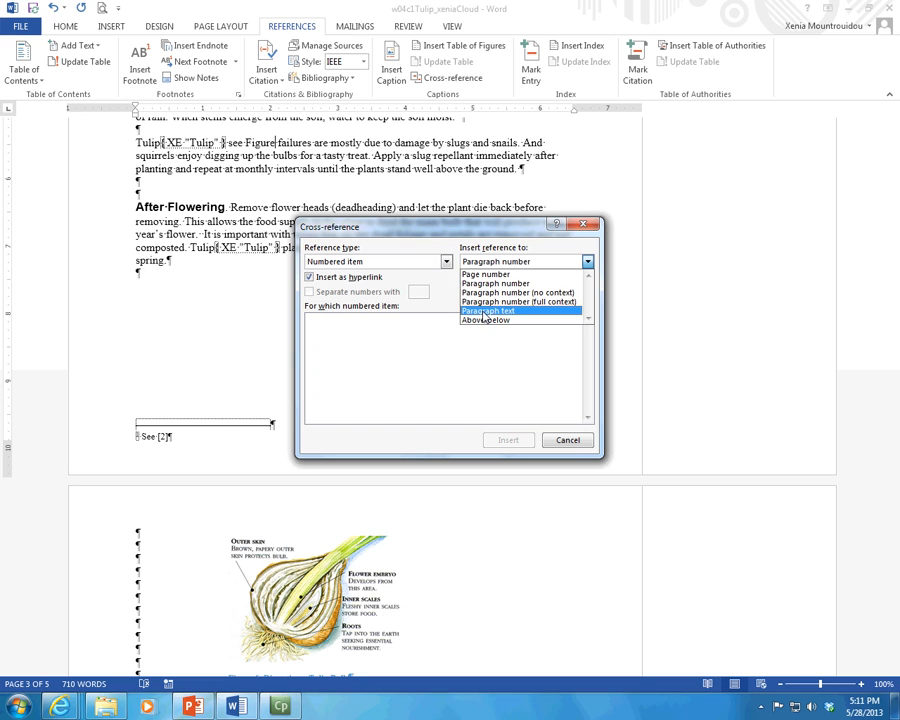
pyautogui.click(486, 274)
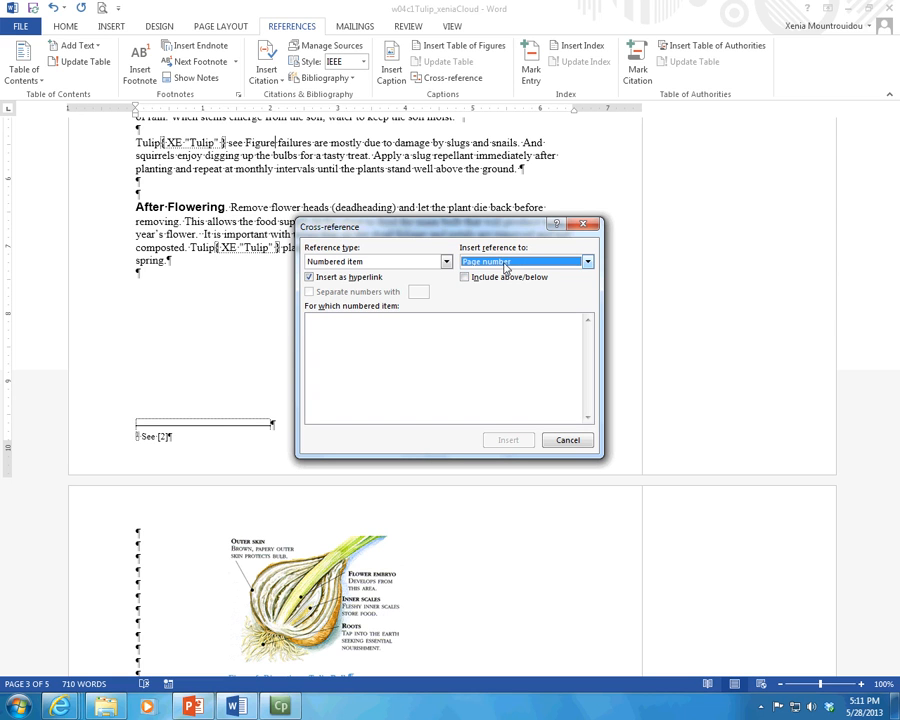
pyautogui.click(446, 261)
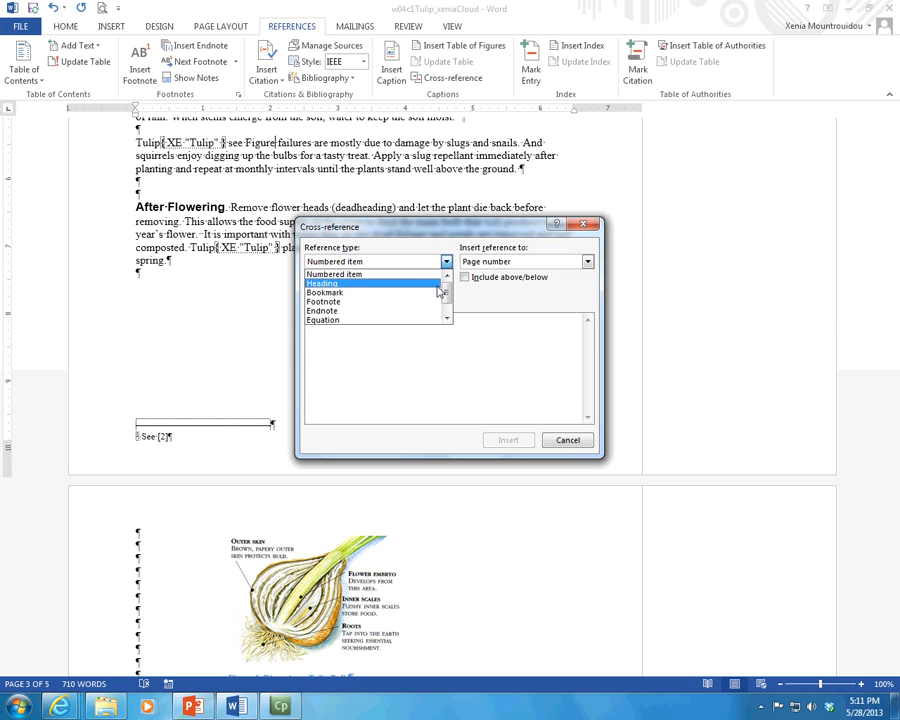
pyautogui.moveTo(448, 295); pyautogui.dragTo(457, 313)
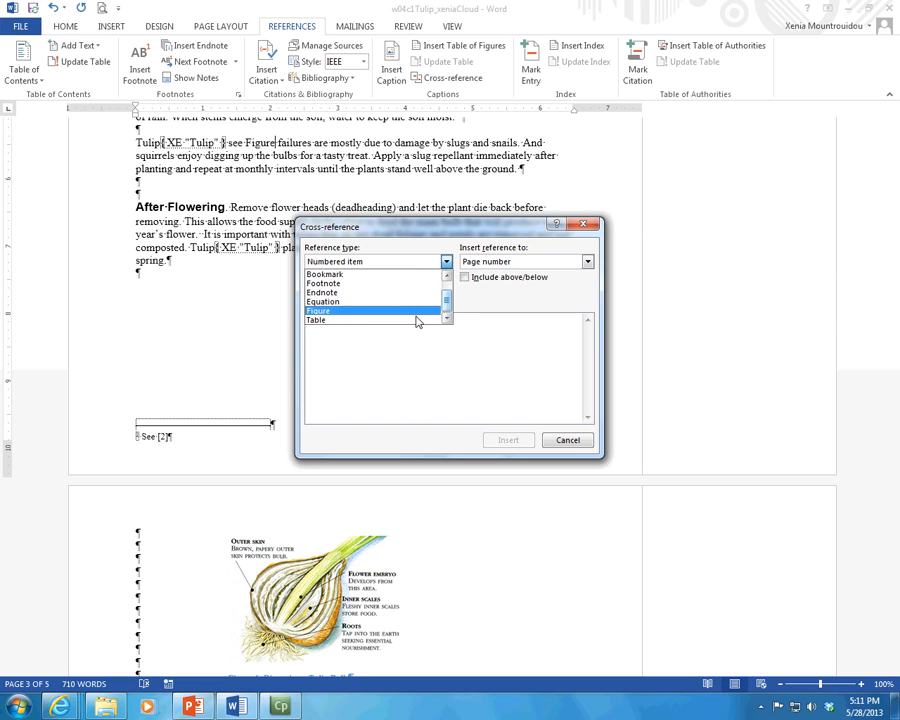
pyautogui.click(358, 311)
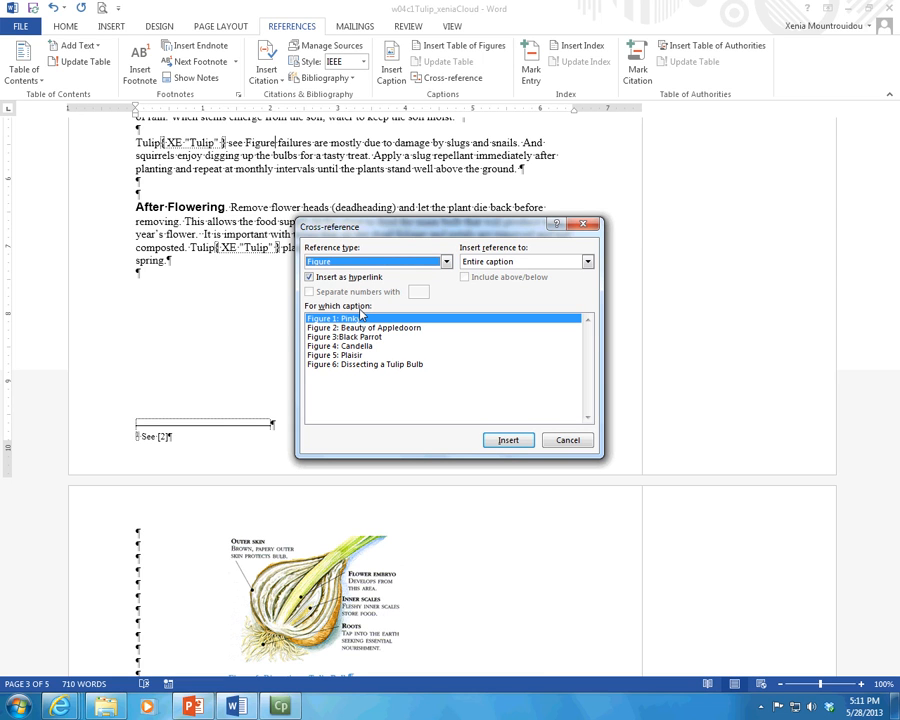
pyautogui.click(519, 262)
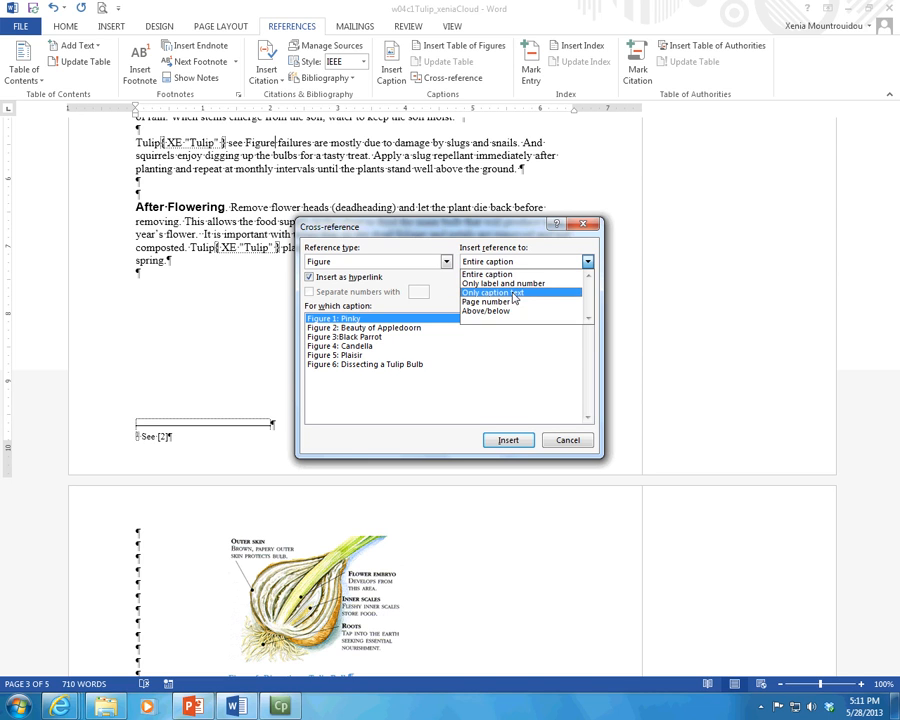
pyautogui.click(515, 284)
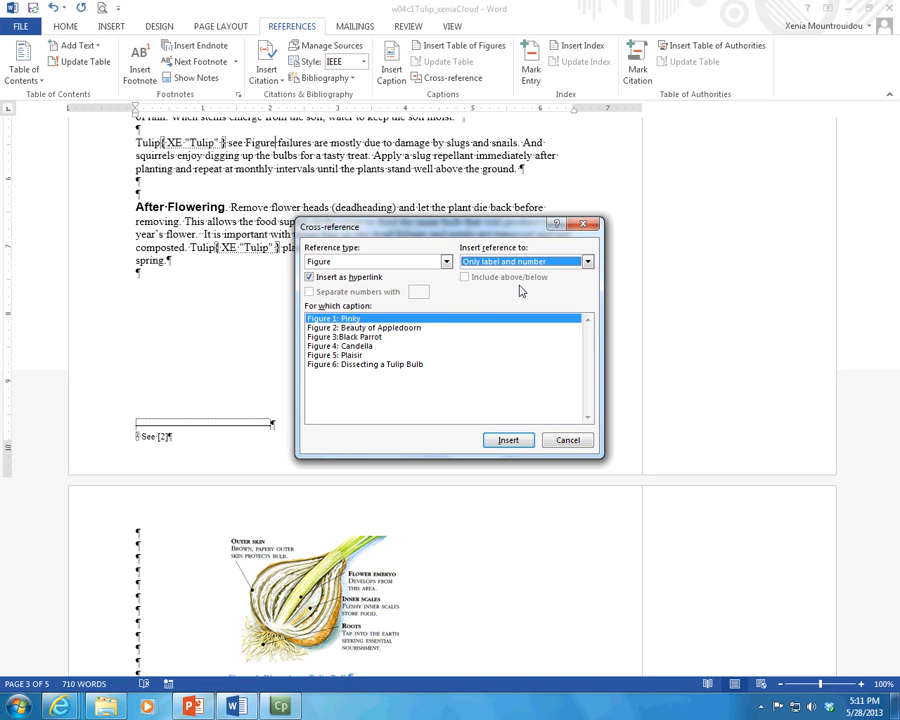
pyautogui.click(522, 447)
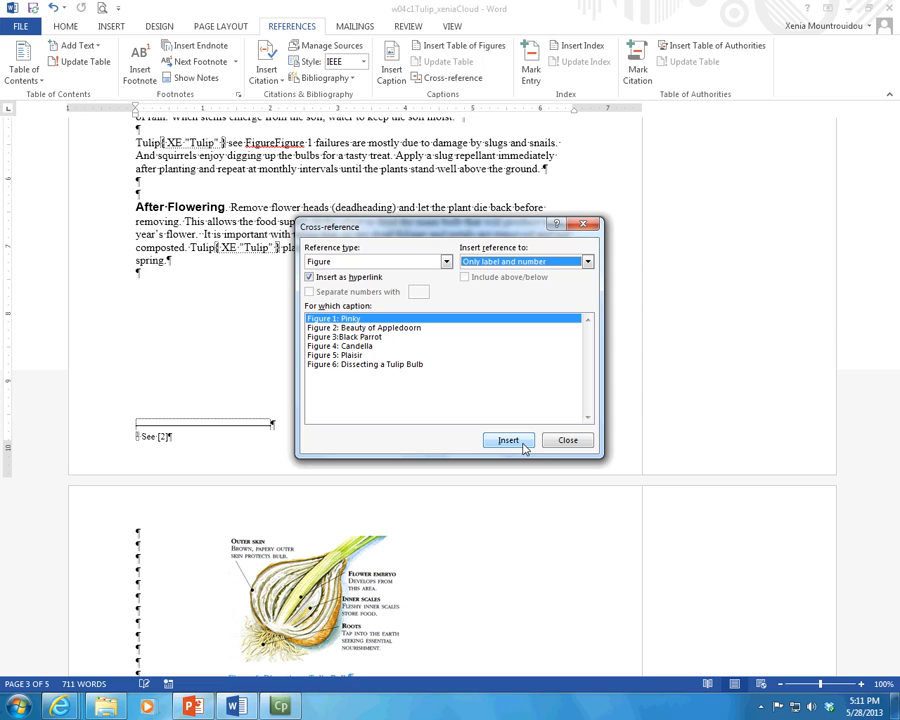
pyautogui.click(567, 440)
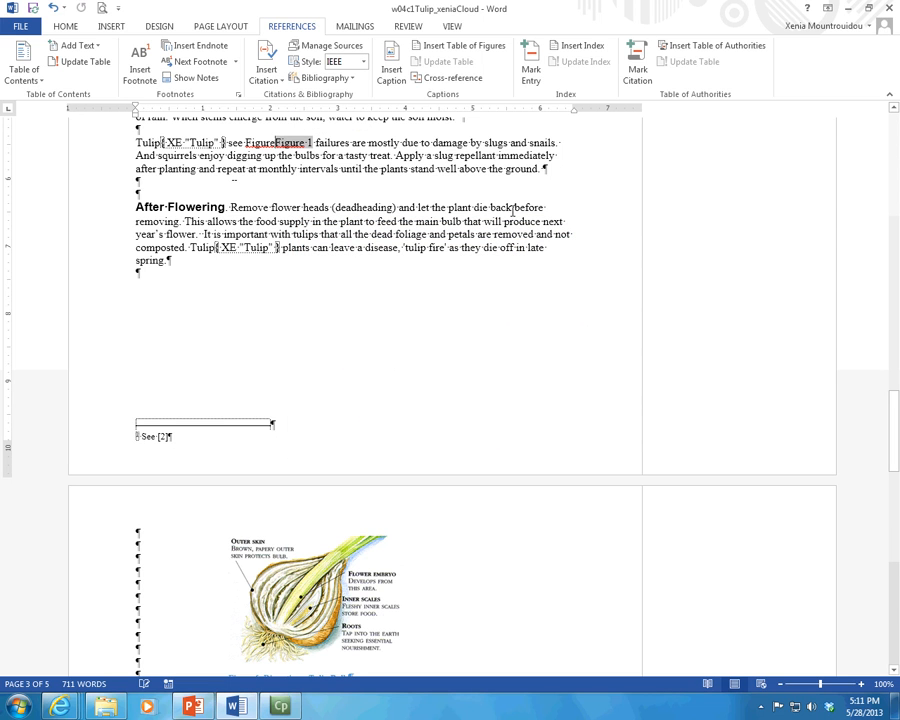
# - Delete the manually entered word "Figure" directly before the inserted Figure 1 cross-reference
pyautogui.press('BackSpace')
pyautogui.press('BackSpace')
pyautogui.press('BackSpace')
pyautogui.press('BackSpace')
pyautogui.press('BackSpace')
pyautogui.press('BackSpace')
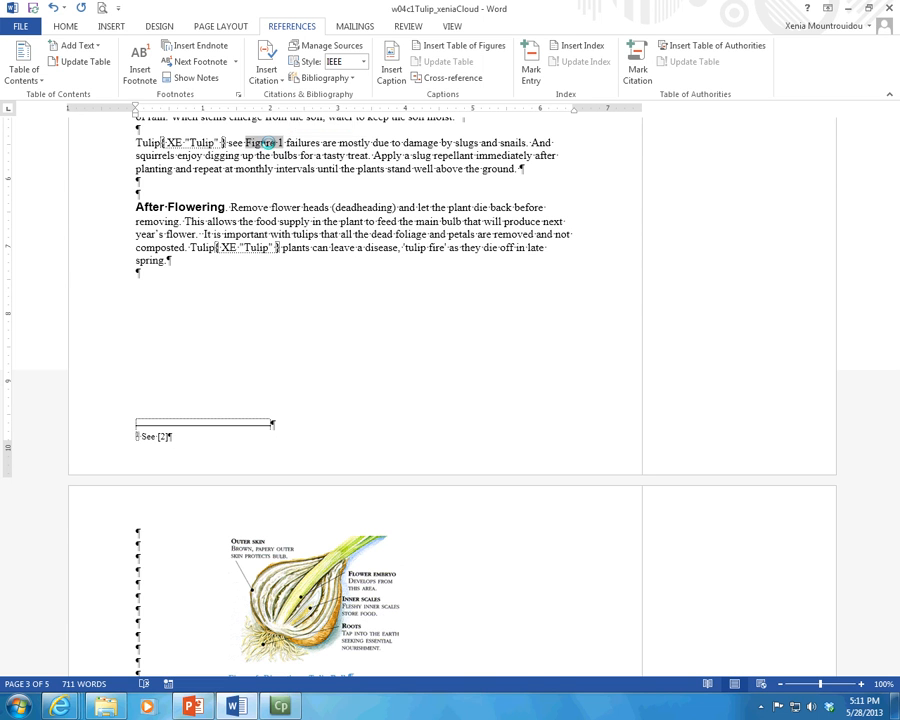
# - Follow the Figure 1 cross-reference link to check that it leads to the pink tulip picture's caption
pyautogui.keyDown('ctrl'); pyautogui.click(270, 146); pyautogui.keyUp('ctrl')
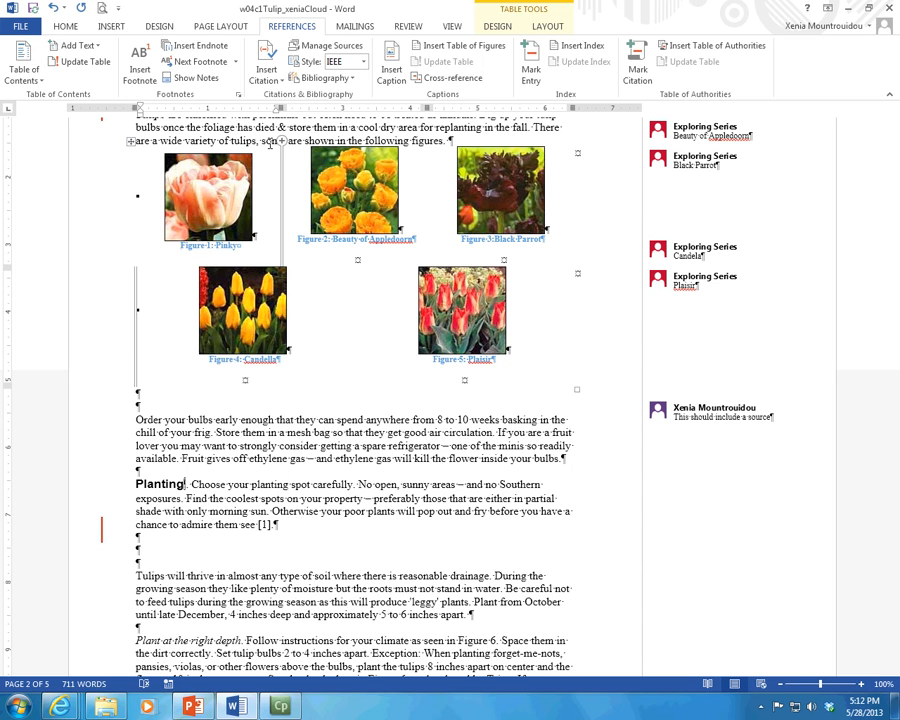
pyautogui.scroll(3, 300, 250)
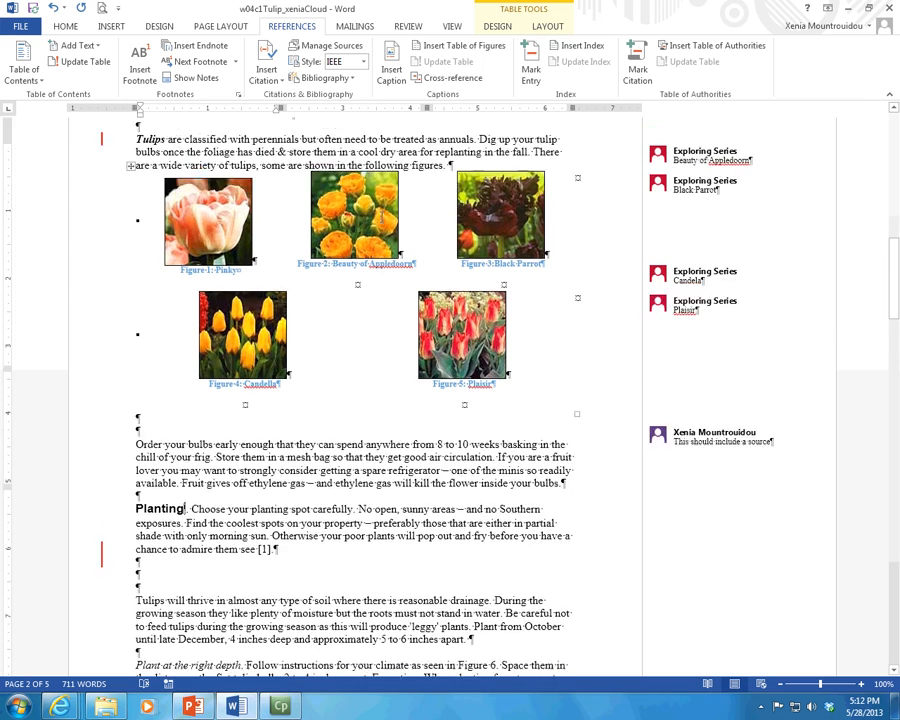
pyautogui.scroll(-4, 375, 222)
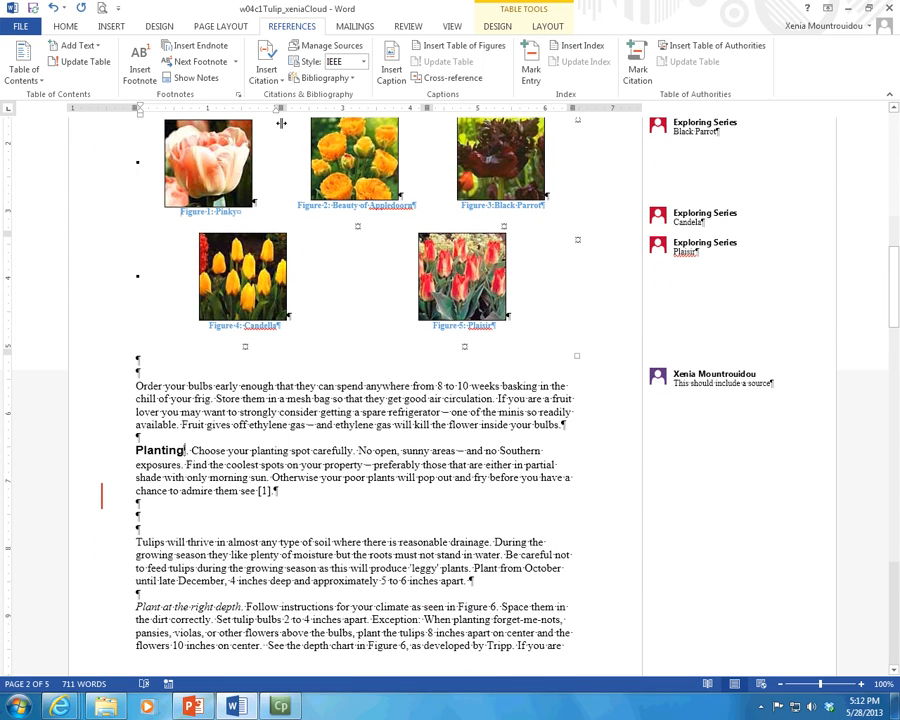
# - Insert a blank page between the cover page and the Origins heading
pyautogui.scroll(2, 404, 304)
pyautogui.scroll(10, 402, 300)
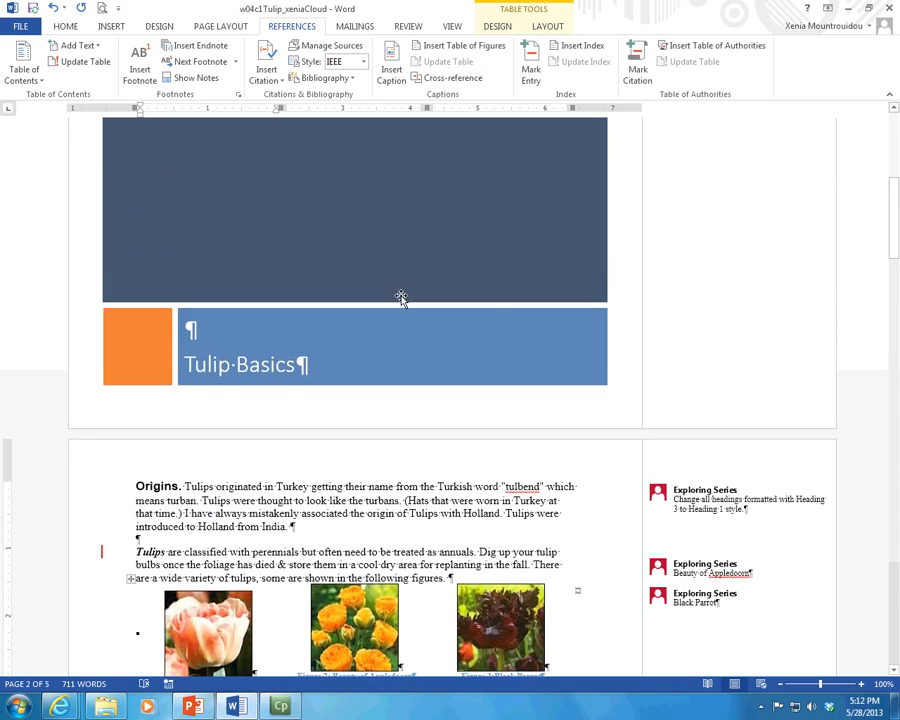
pyautogui.scroll(-3, 400, 297)
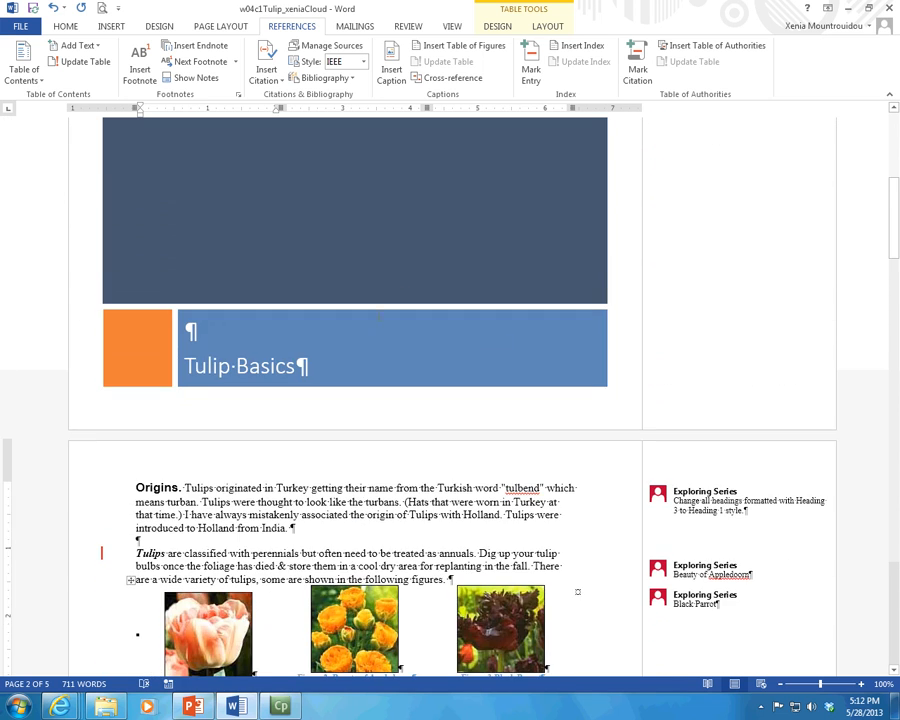
pyautogui.click(137, 487)
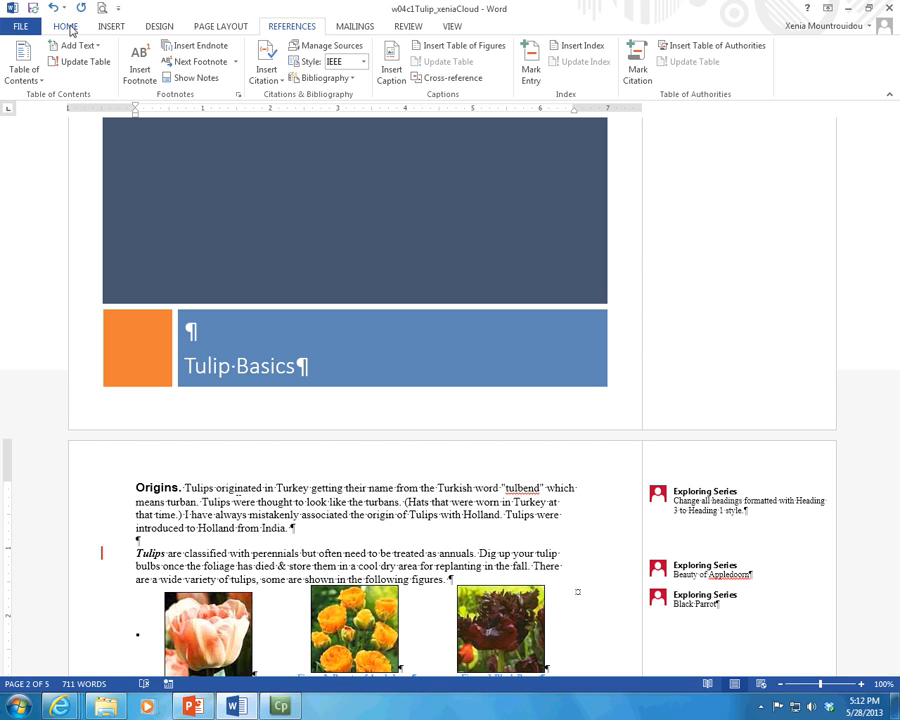
pyautogui.click(122, 29)
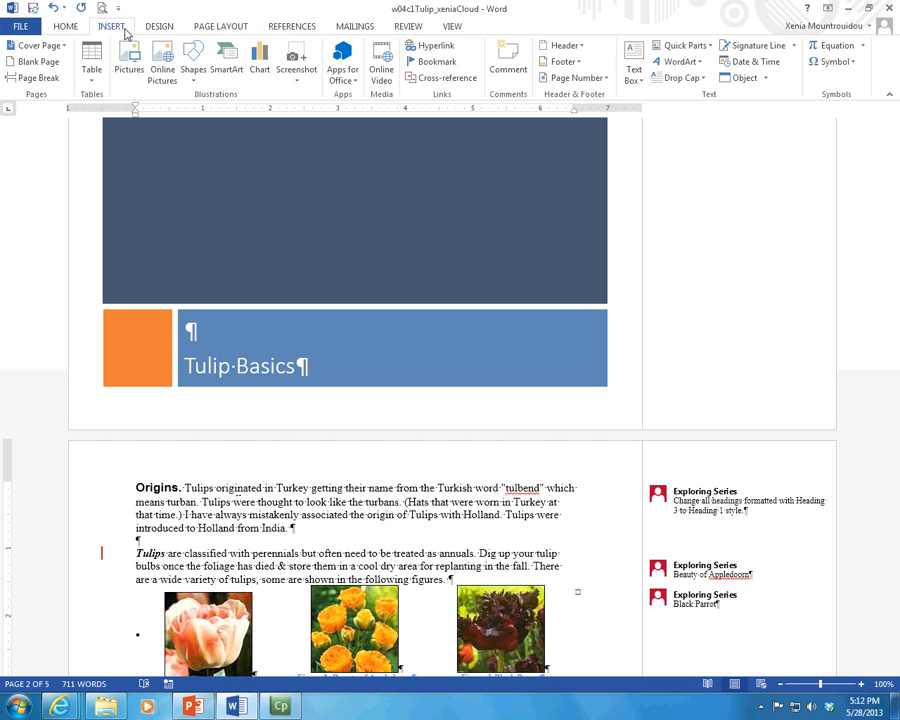
pyautogui.click(21, 64)
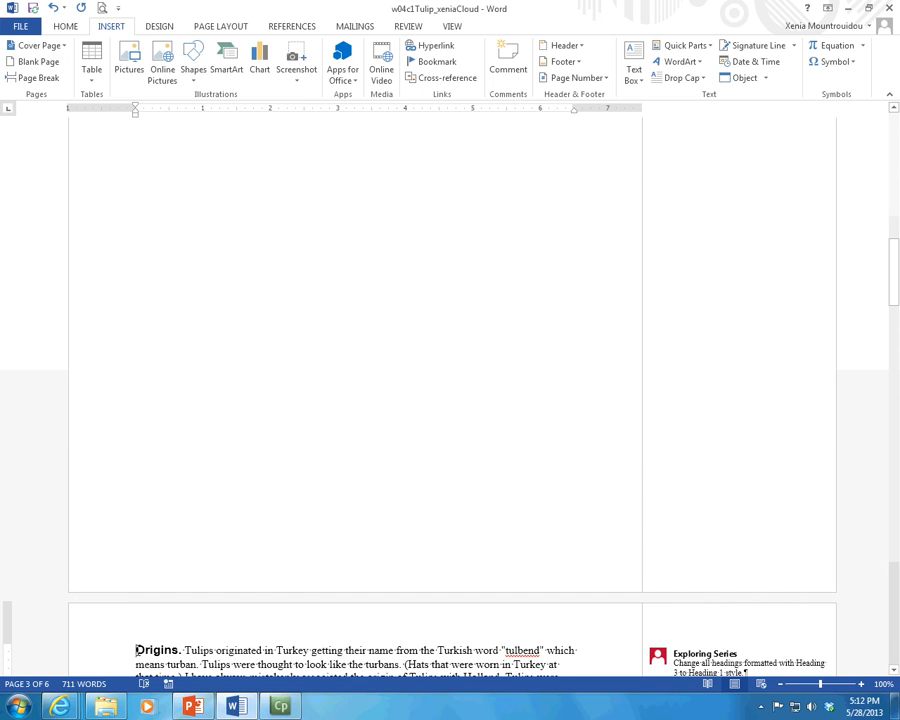
# - Enter the heading "Table of Contents" above the page break on the blank page and start a new line below it
pyautogui.scroll(7, 143, 585)
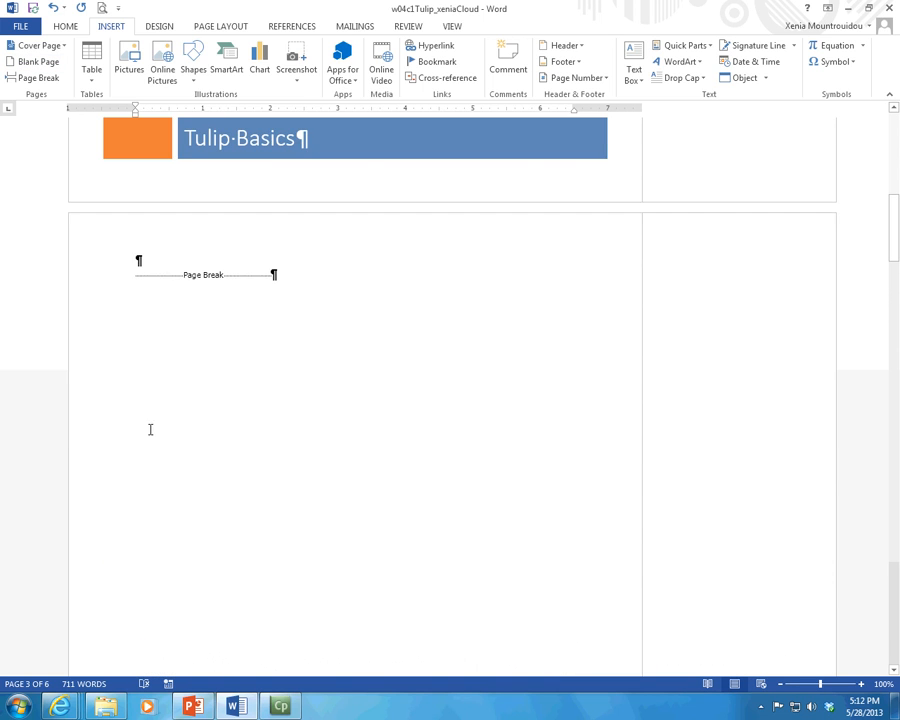
pyautogui.click(149, 259)
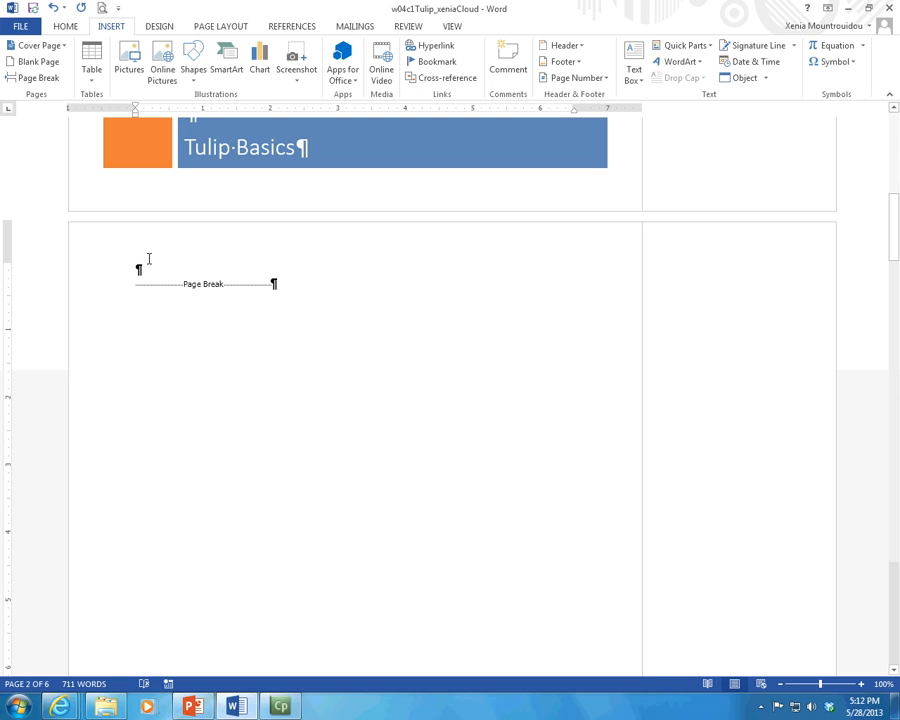
pyautogui.write('Table o')
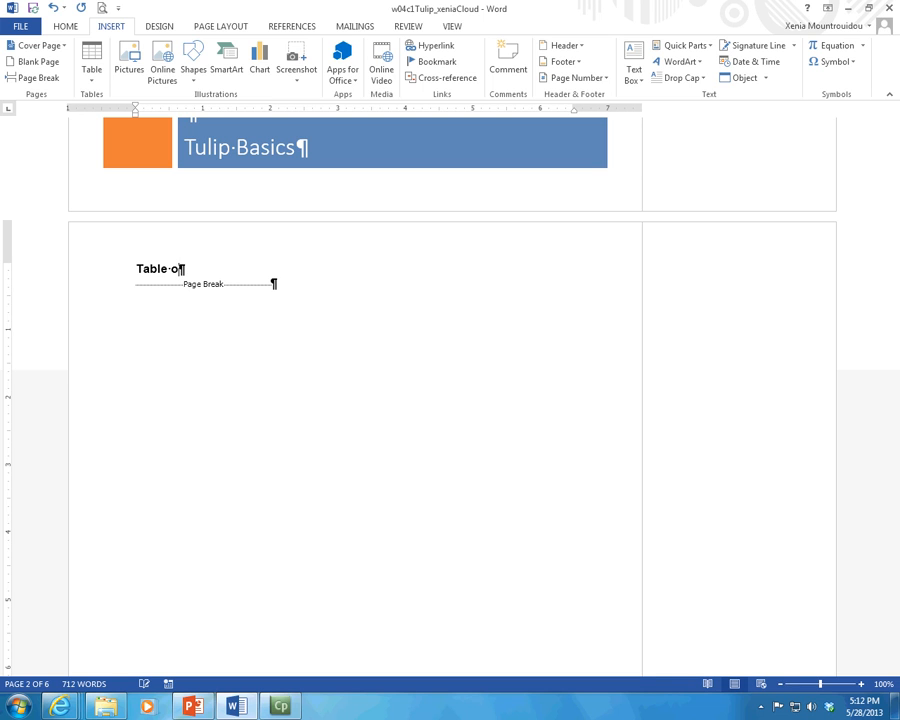
pyautogui.write('f Contents')
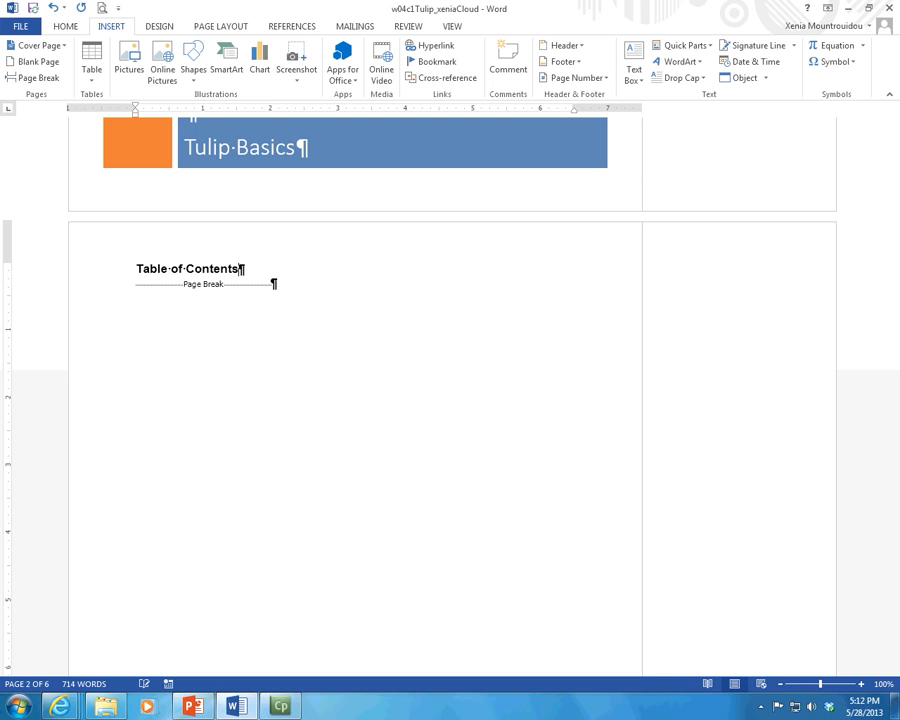
pyautogui.press('Return')
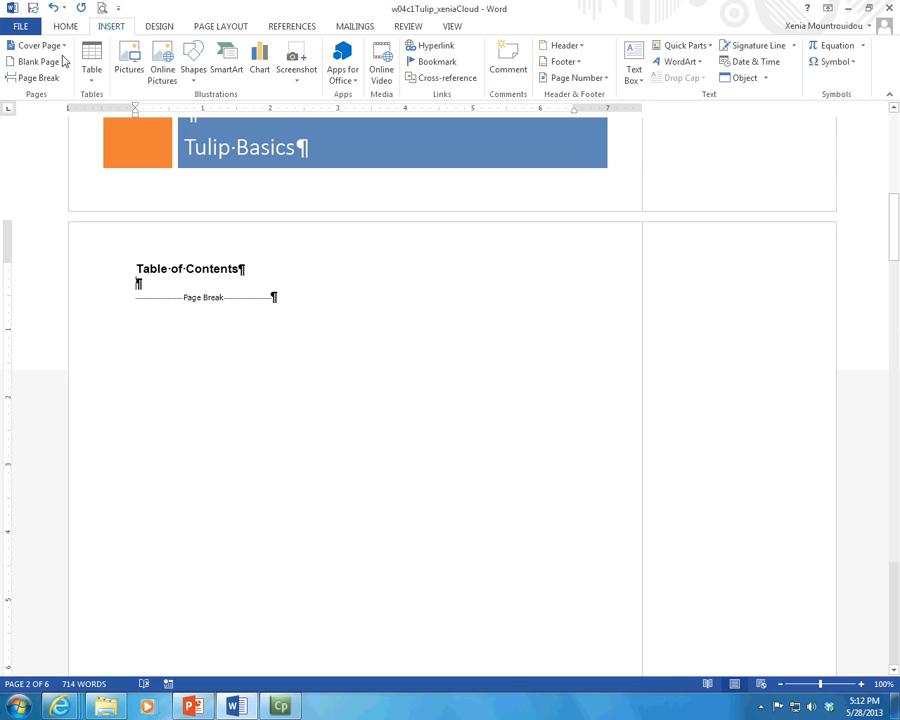
# - Look through the built-in table of contents styles, then delete the manually entered "Table of Contents" heading
pyautogui.click(266, 25)
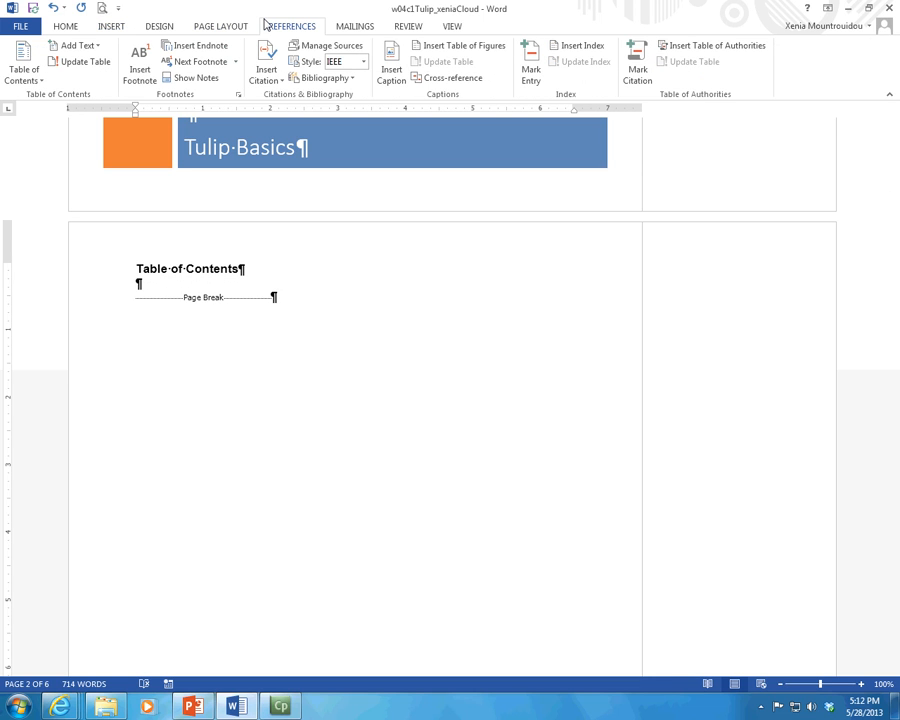
pyautogui.click(43, 82)
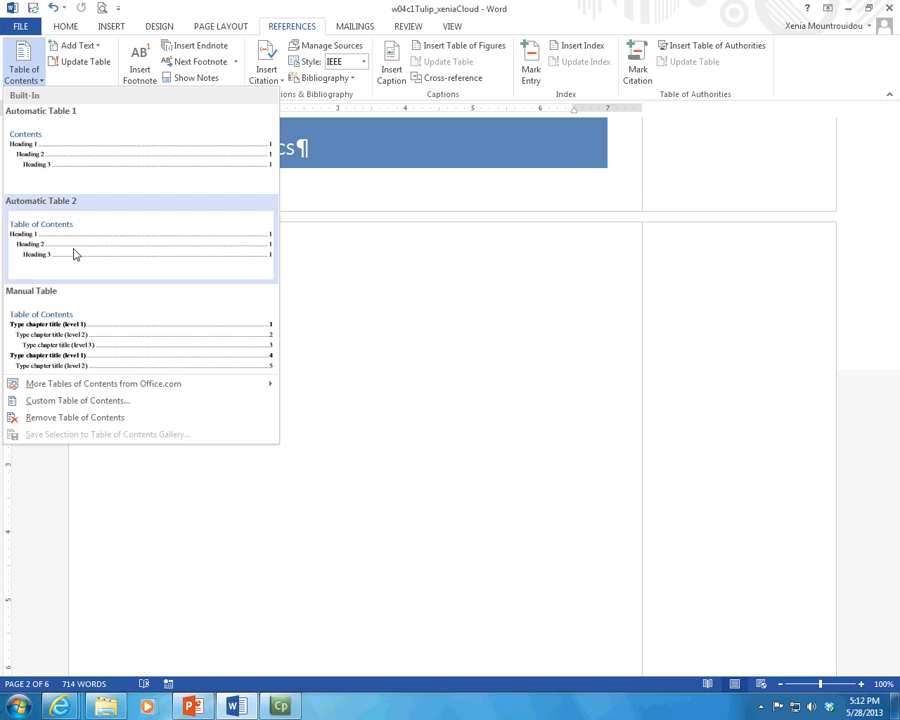
pyautogui.click(330, 268)
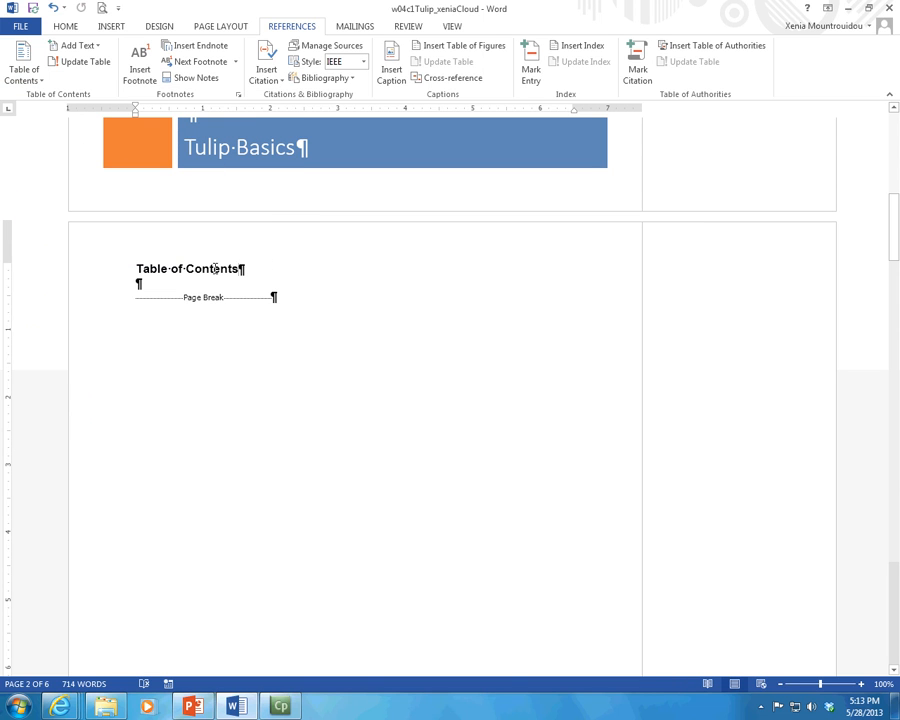
pyautogui.moveTo(267, 263); pyautogui.dragTo(138, 270)
pyautogui.press('Delete')
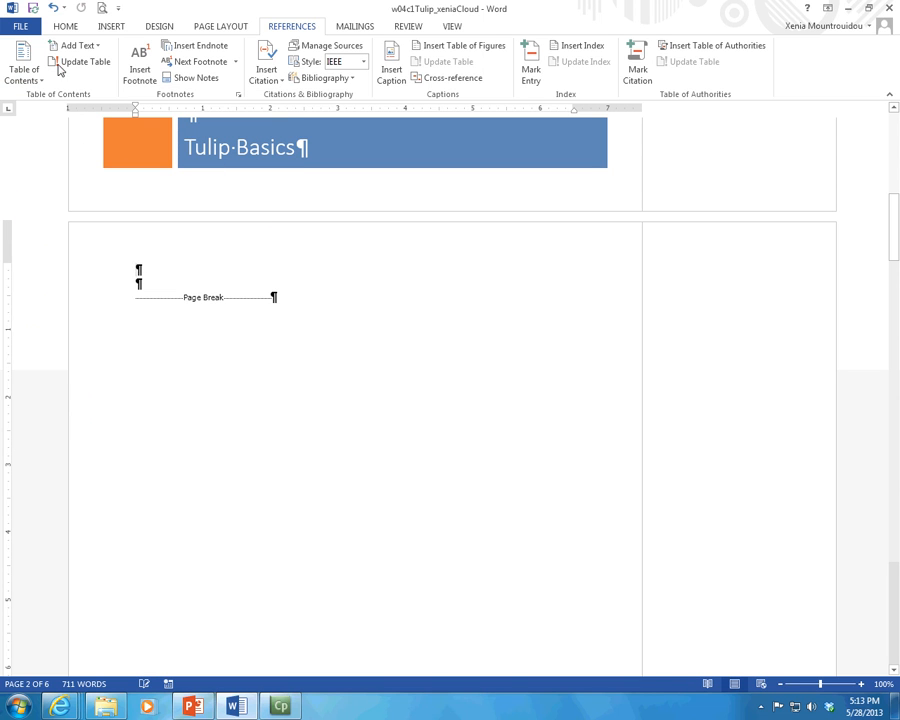
# - Try the built-in Automatic Table 2 table of contents on the blank page and undo the insertion
pyautogui.click(24, 78)
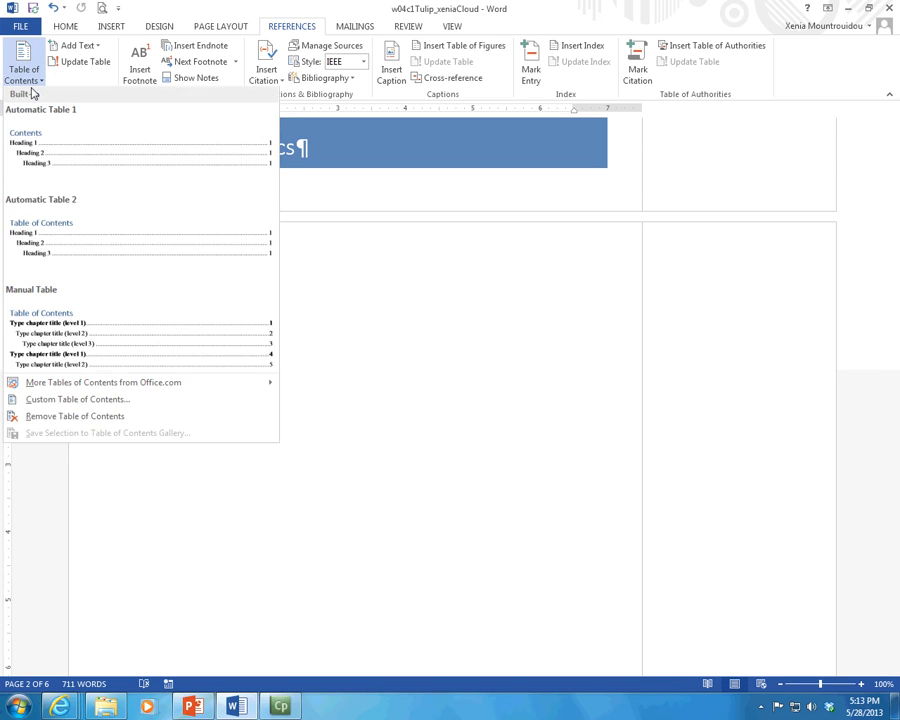
pyautogui.click(93, 225)
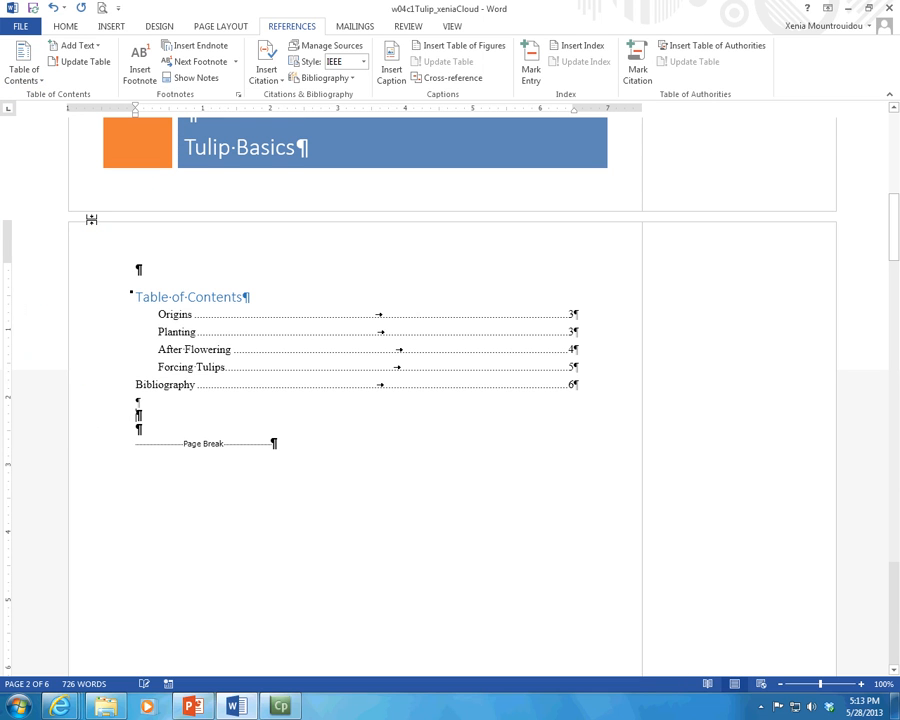
pyautogui.click(53, 7)
# - Insert a custom table of contents showing 4 levels, with dotted leaders and right-aligned page numbers, on the blank page
pyautogui.click(28, 75)
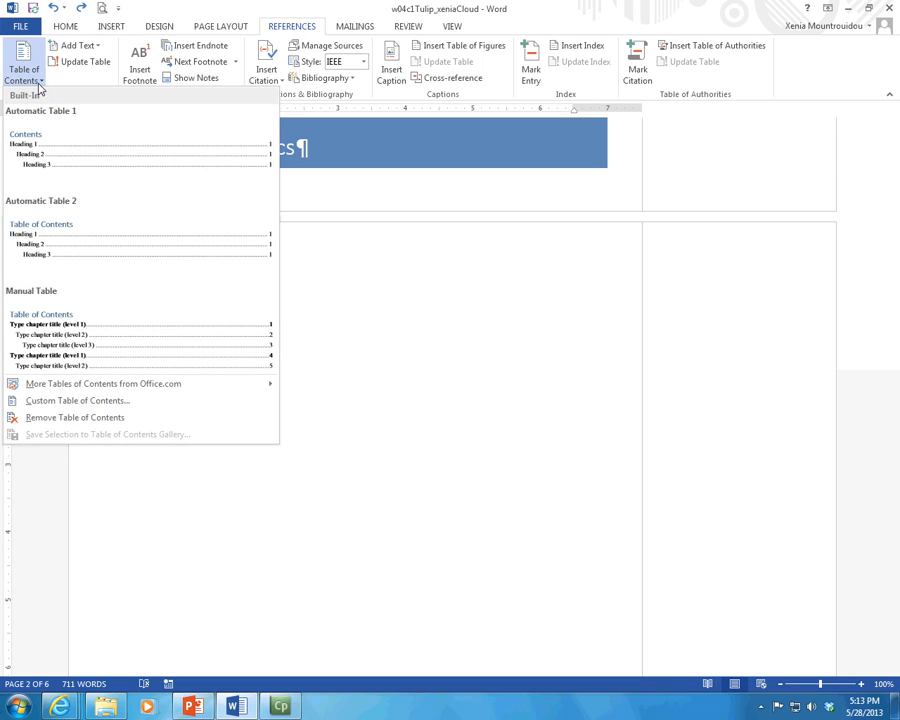
pyautogui.click(73, 401)
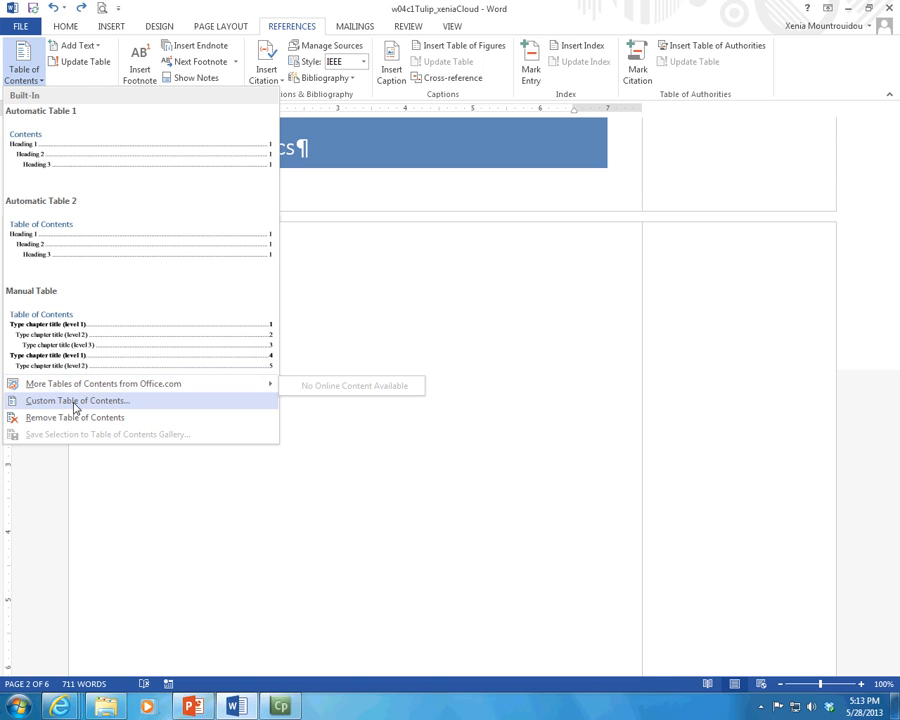
pyautogui.click(73, 404)
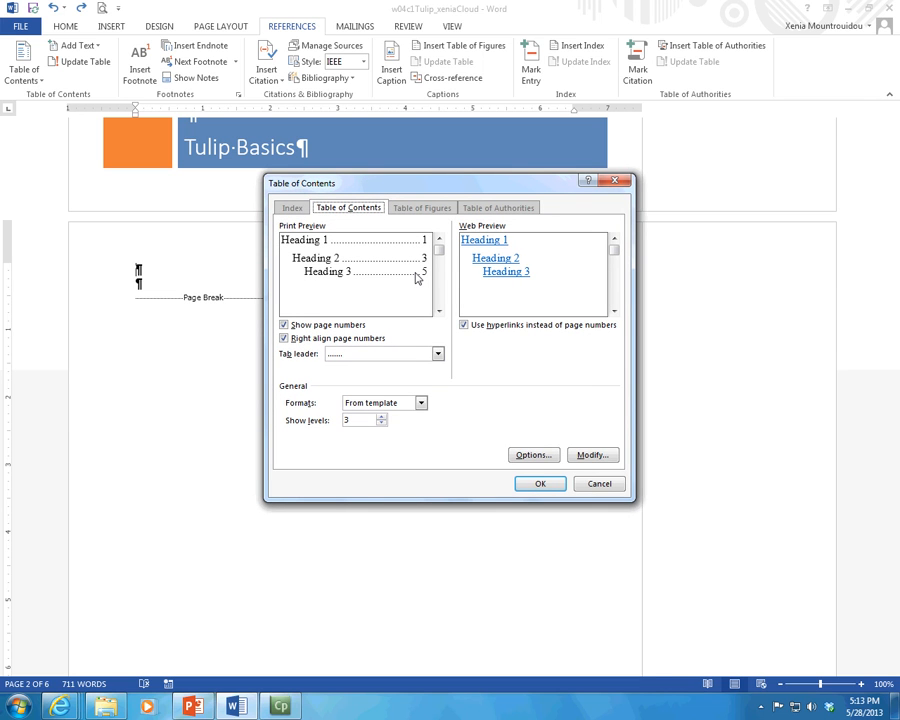
pyautogui.click(381, 417)
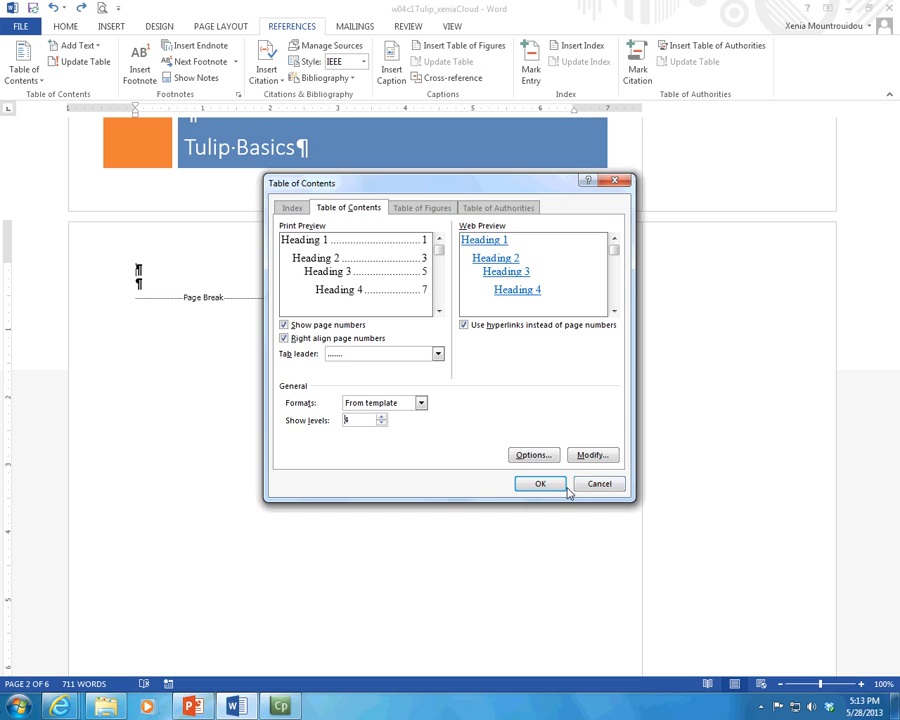
pyautogui.click(535, 484)
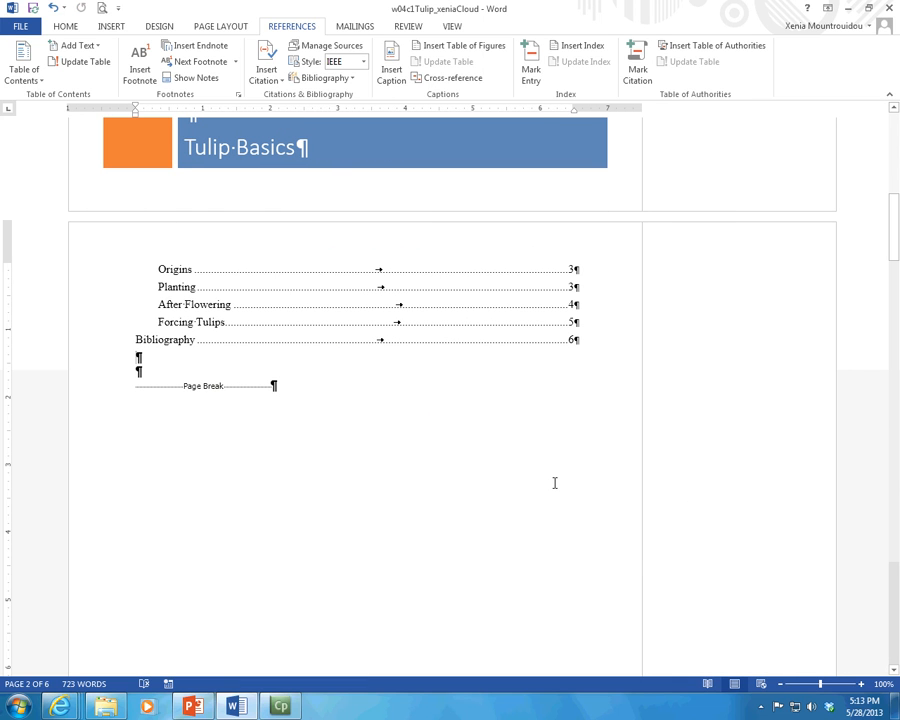
# - Undo the custom table of contents and insert the built-in Automatic Table 2 on the page after the cover
pyautogui.click(41, 82)
pyautogui.click(341, 275)
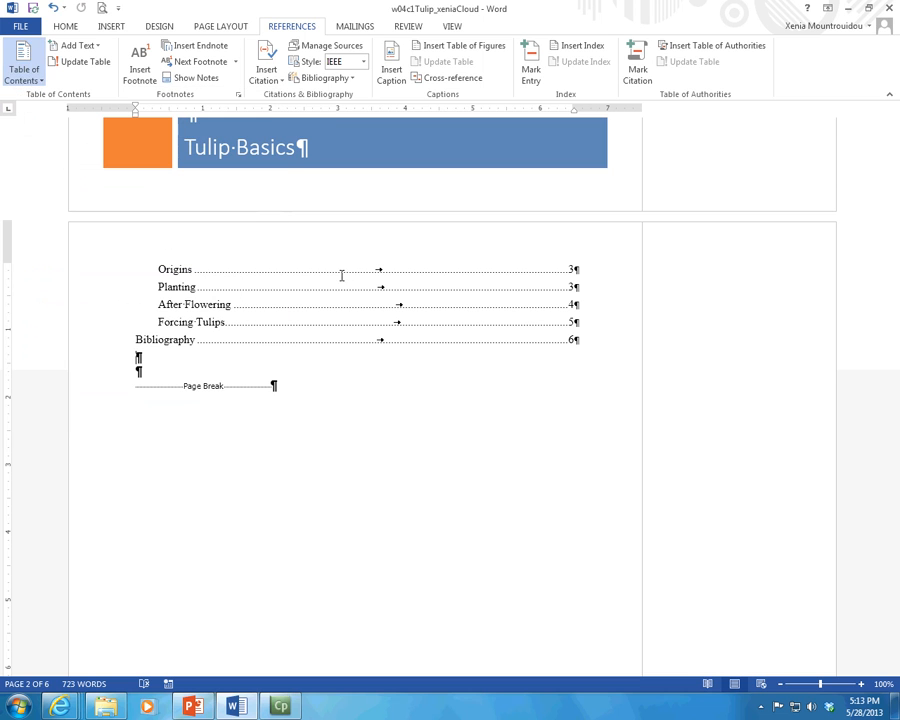
pyautogui.click(52, 7)
pyautogui.click(23, 66)
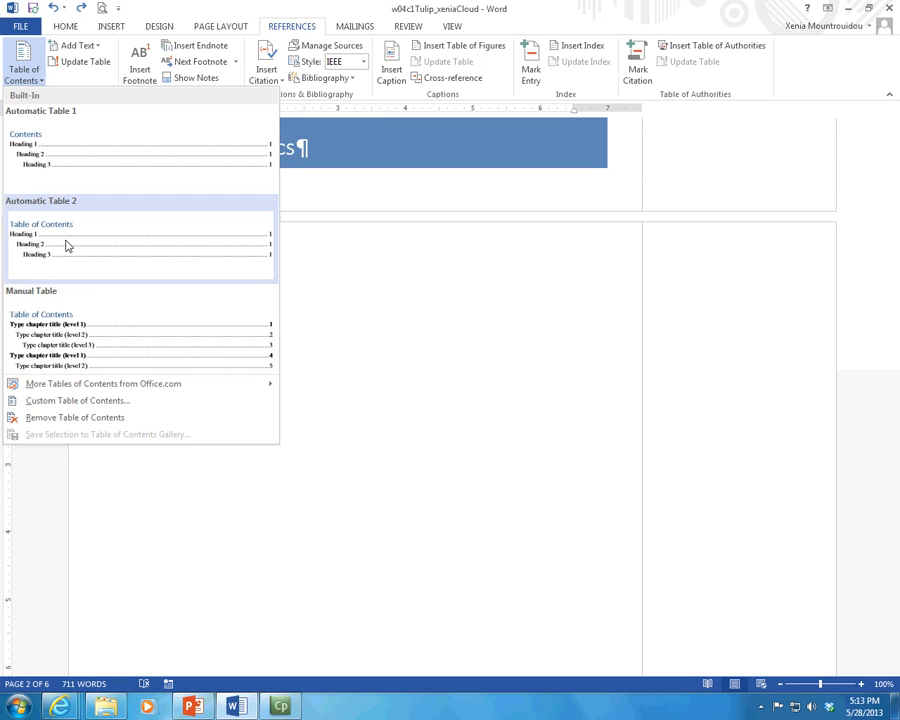
pyautogui.press('Escape')
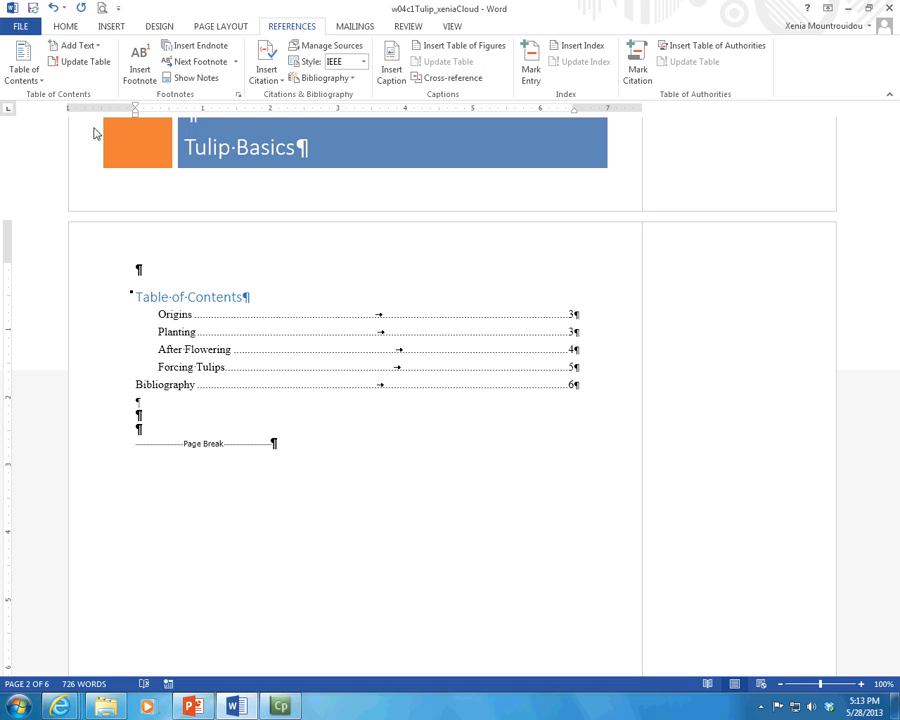
# - Insert a table of figures below the table of contents, with dashed tab leaders, right-aligned page numbers and the Figure caption label
pyautogui.click(486, 48)
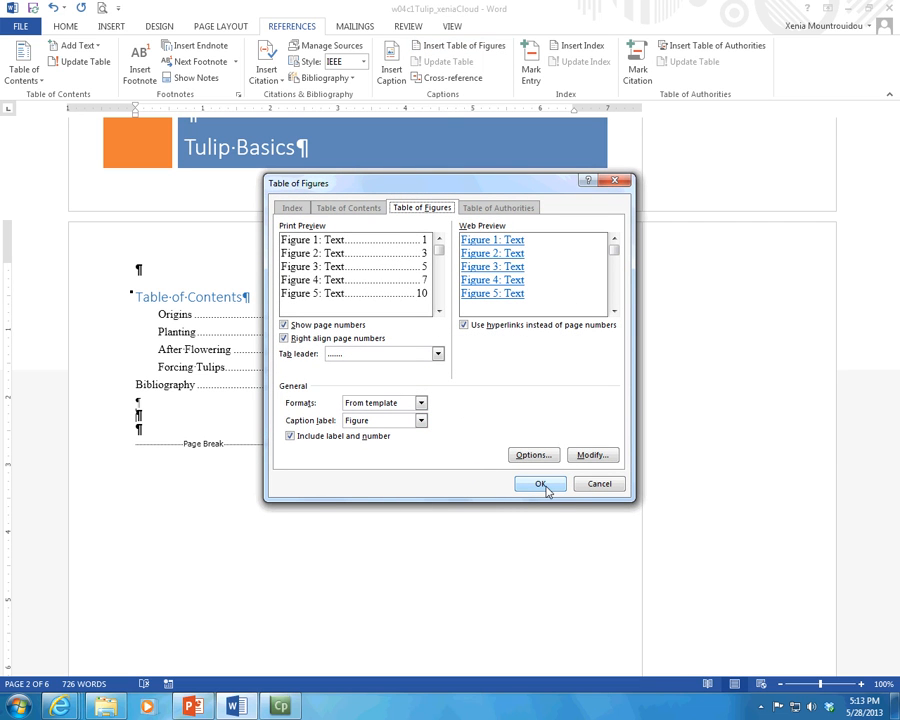
pyautogui.click(437, 353)
pyautogui.click(404, 389)
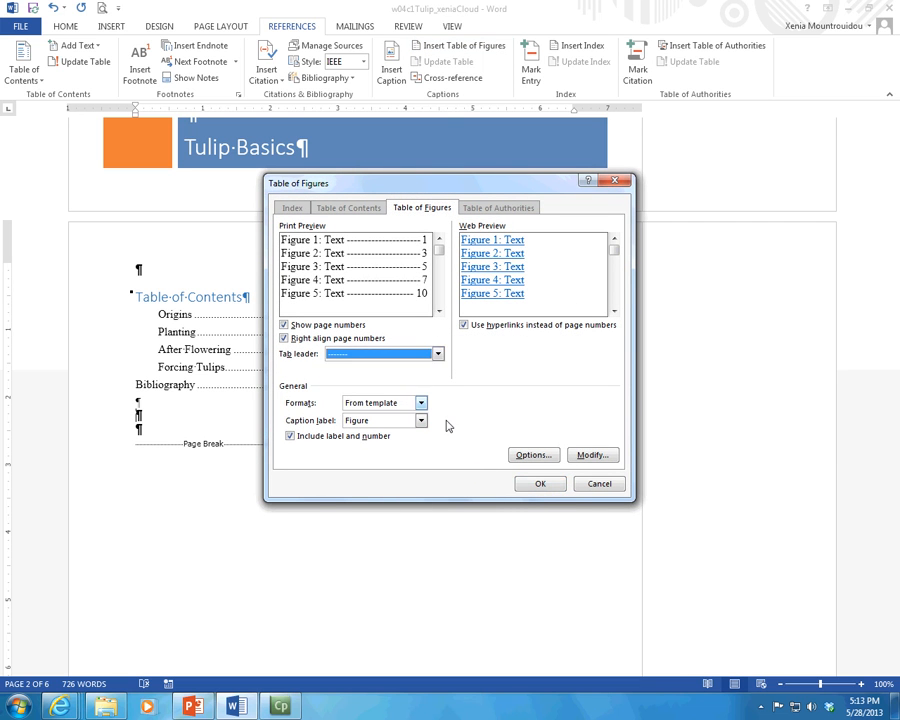
pyautogui.click(538, 483)
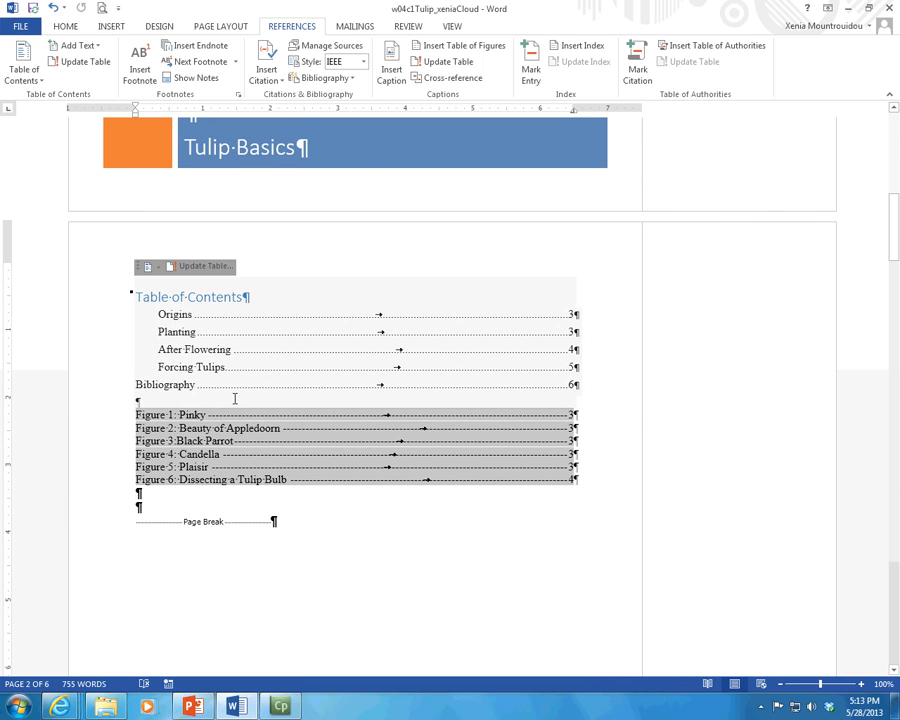
# - Add line breaks above the figure list and enter the heading "Table of Figures" there
pyautogui.hotkey('shift', 'Return')
pyautogui.hotkey('shift', 'Return')
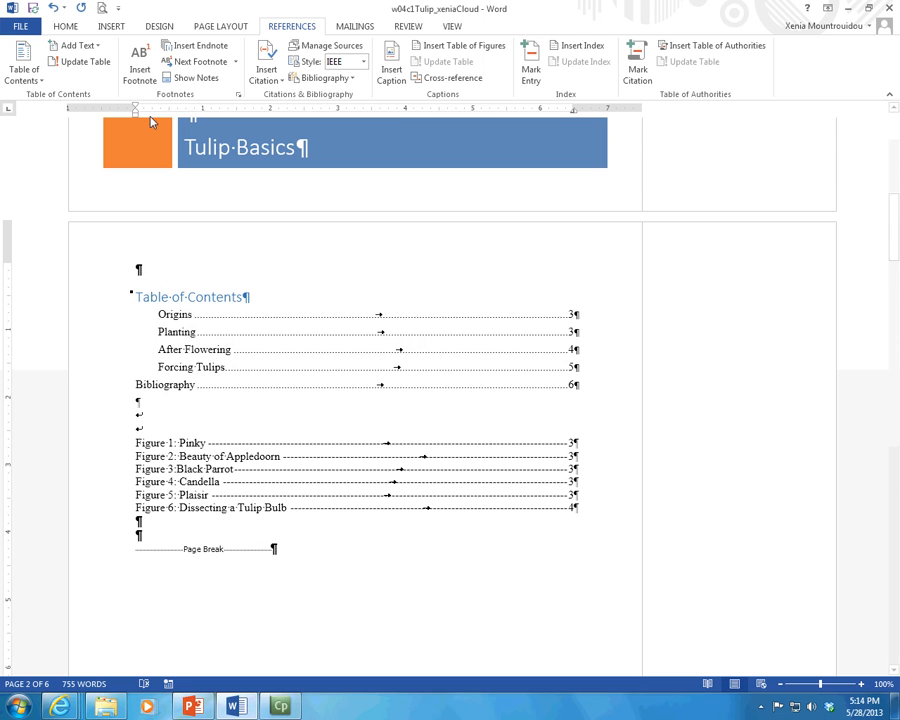
pyautogui.write('Table of Figures')
pyautogui.press('Return')
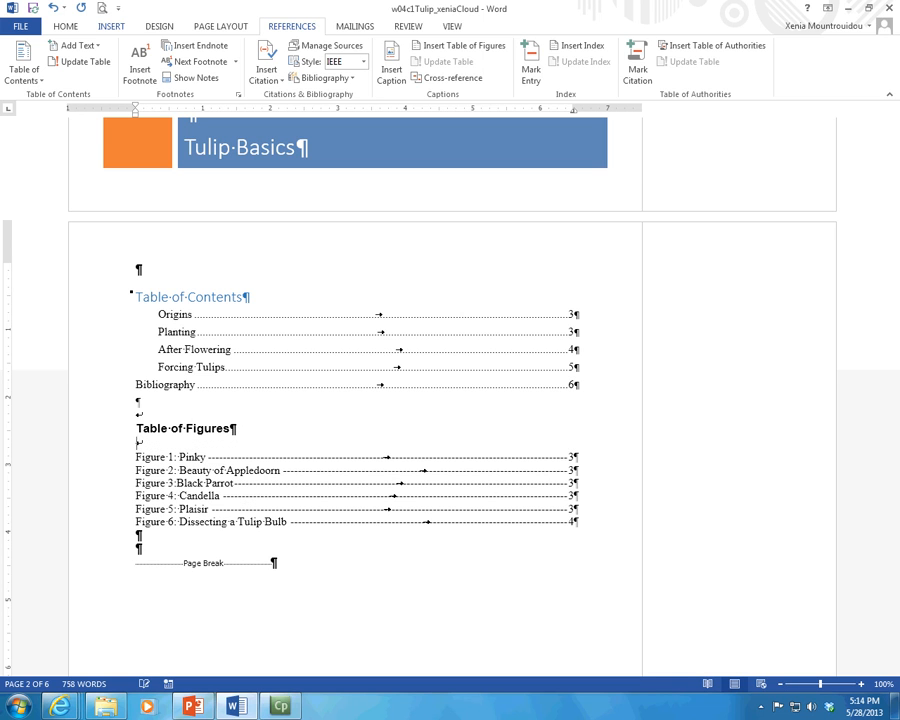
# - Follow the link of the Figure 4 entry in the table of figures and return to the list
pyautogui.click(265, 498)
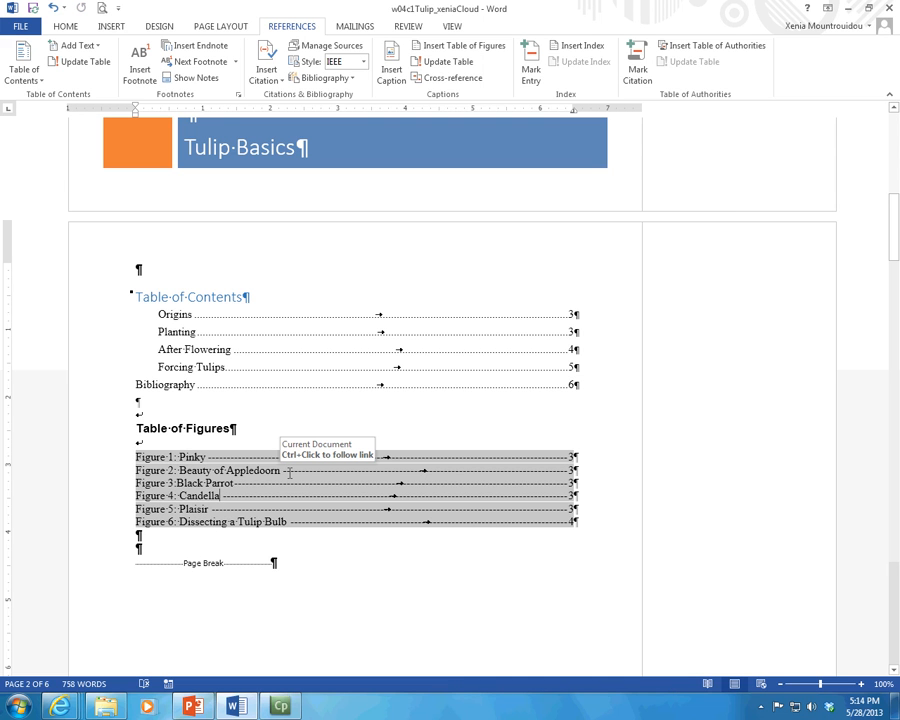
pyautogui.keyDown('ctrl'); pyautogui.click(259, 496); pyautogui.keyUp('ctrl')
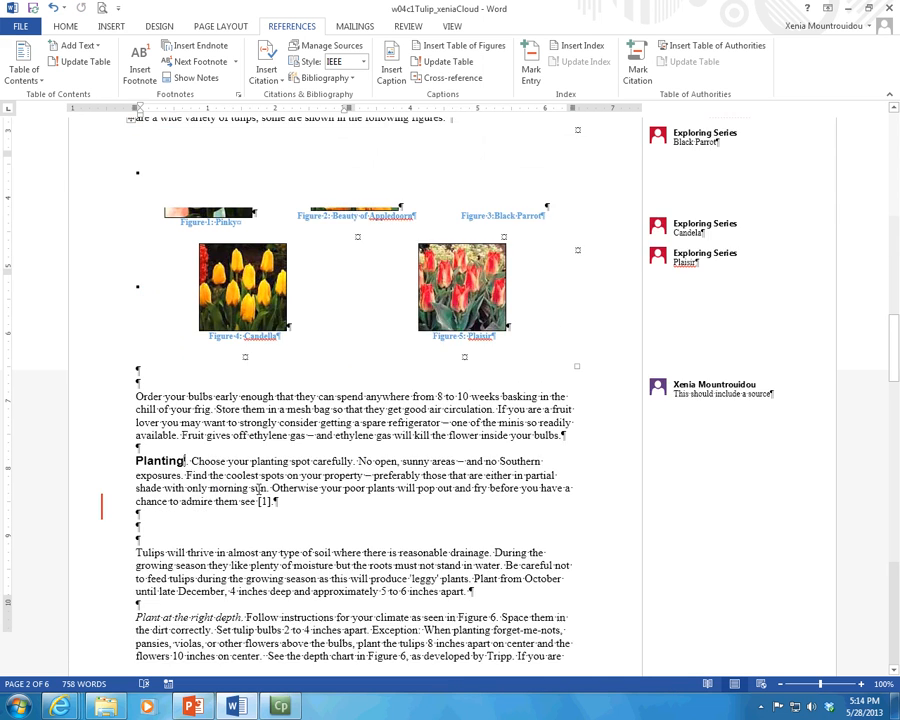
pyautogui.scroll(5, 290, 464)
pyautogui.scroll(15, 290, 464)
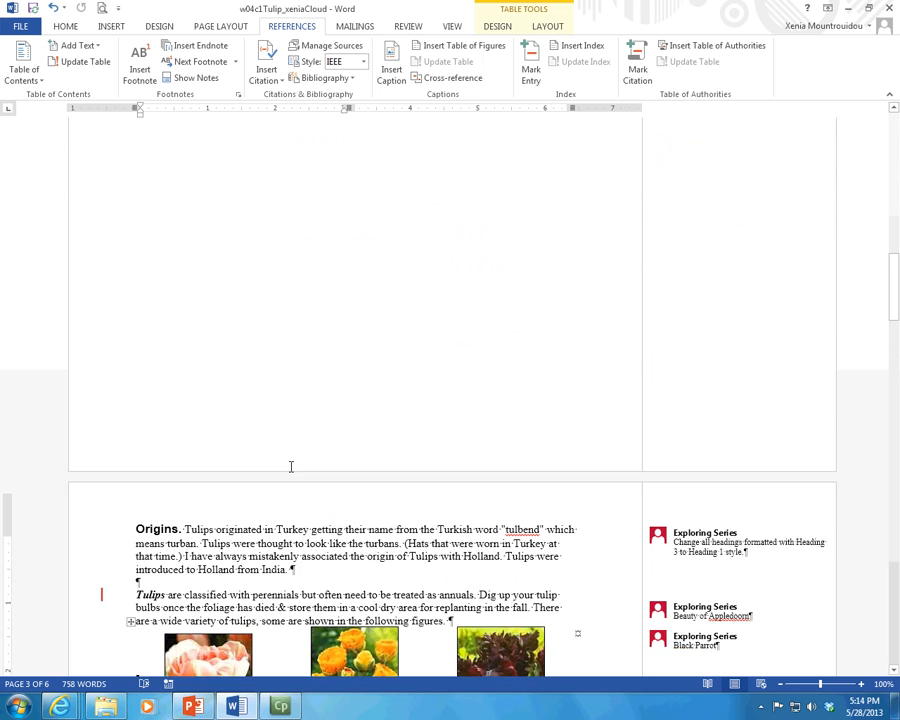
pyautogui.click(208, 464)
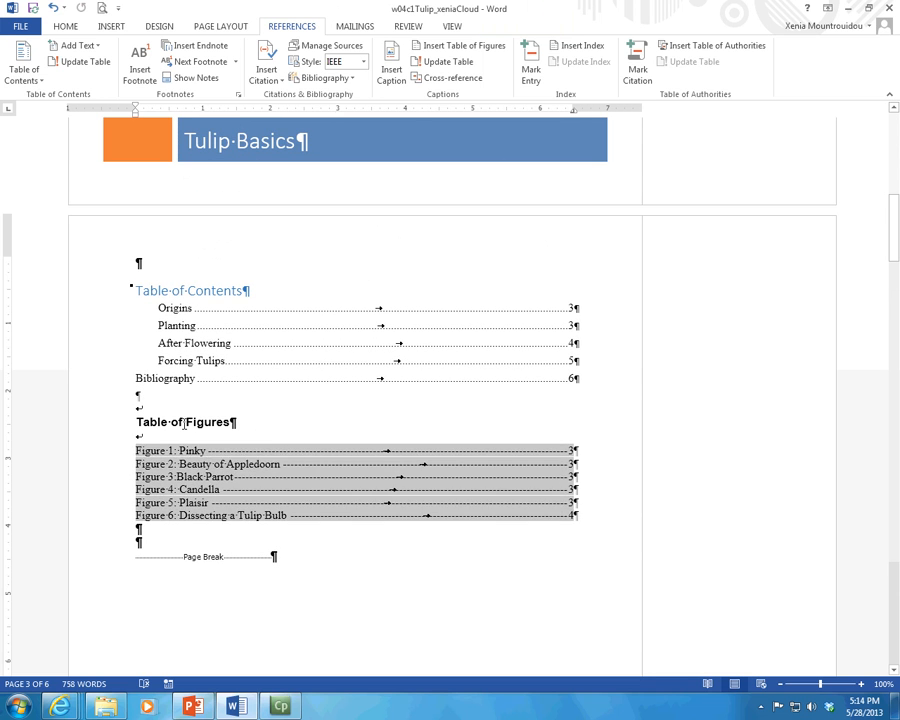
pyautogui.click(181, 422)
pyautogui.click(174, 439)
pyautogui.click(166, 462)
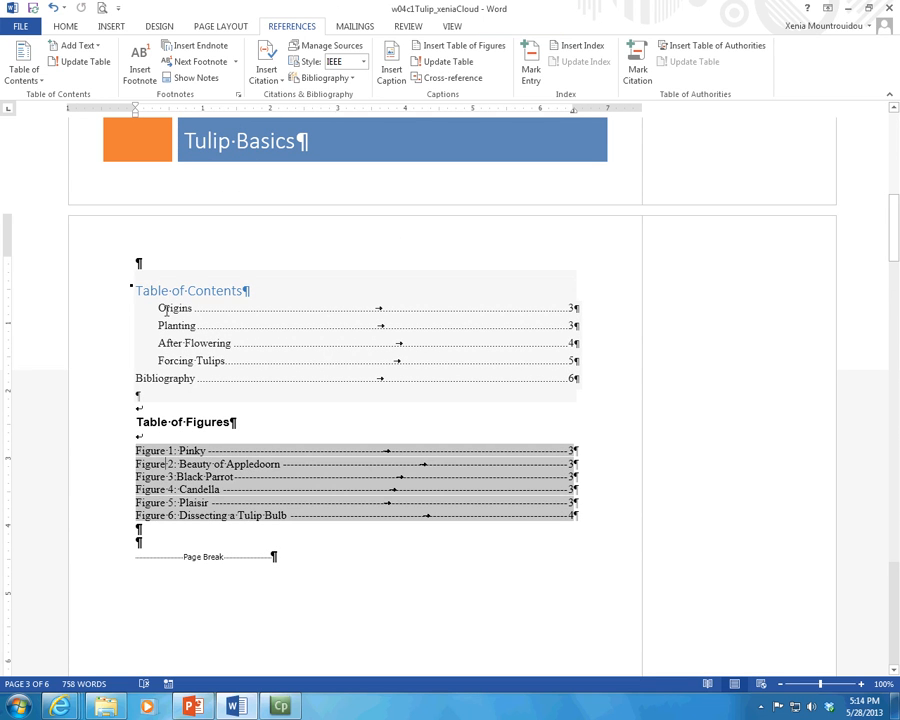
# - Update the table of contents with the page numbers only option
pyautogui.click(172, 292)
pyautogui.click(171, 262)
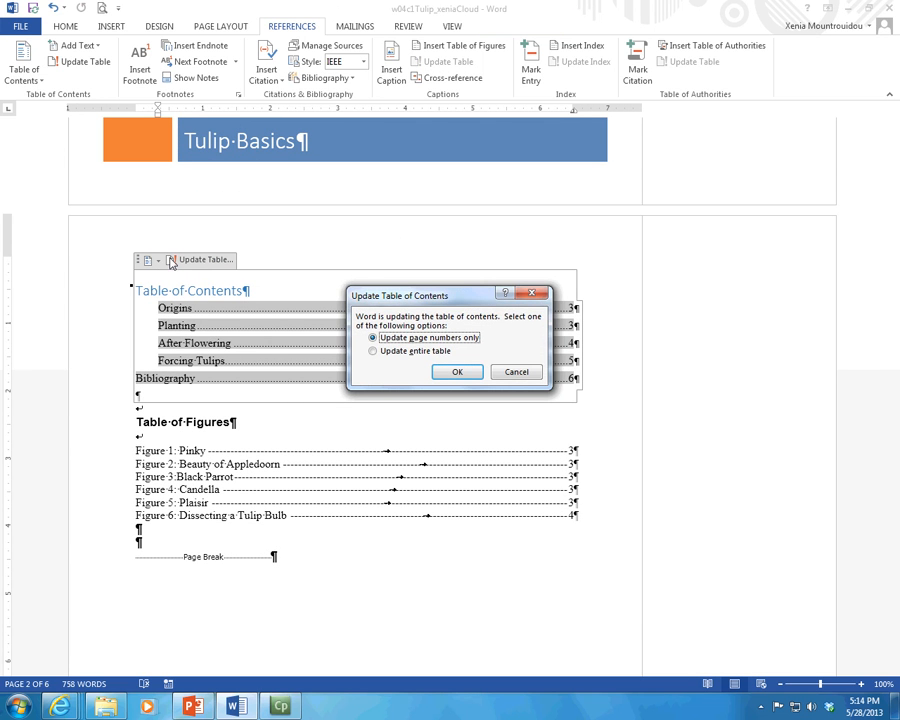
pyautogui.click(457, 371)
# - Add the Figure 6 caption "lalala" below the Planting Guide at a Glance picture
pyautogui.scroll(-15, 383, 394)
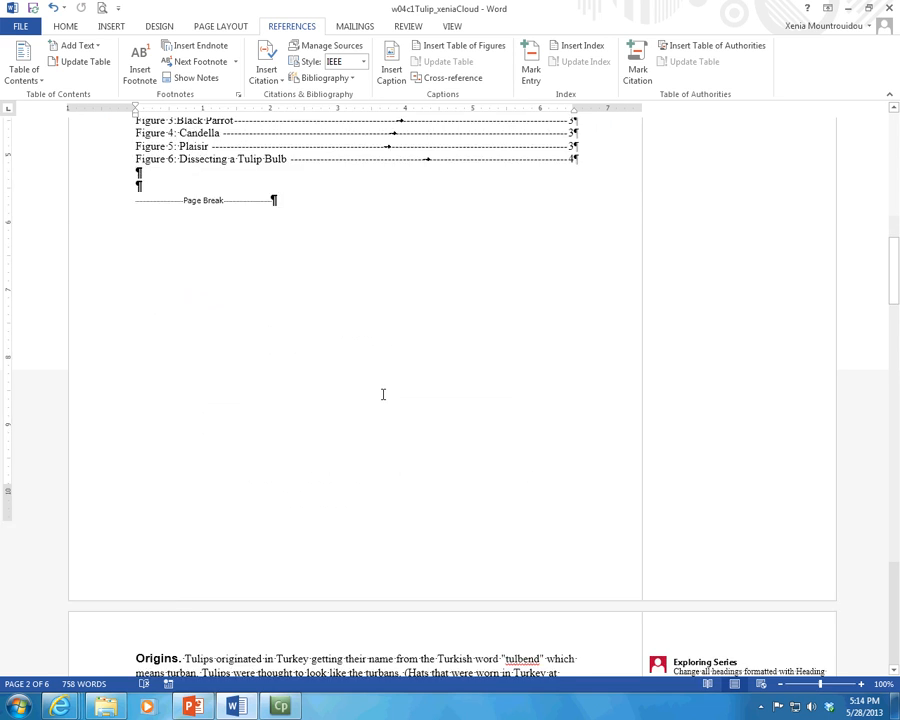
pyautogui.scroll(-12, 383, 394)
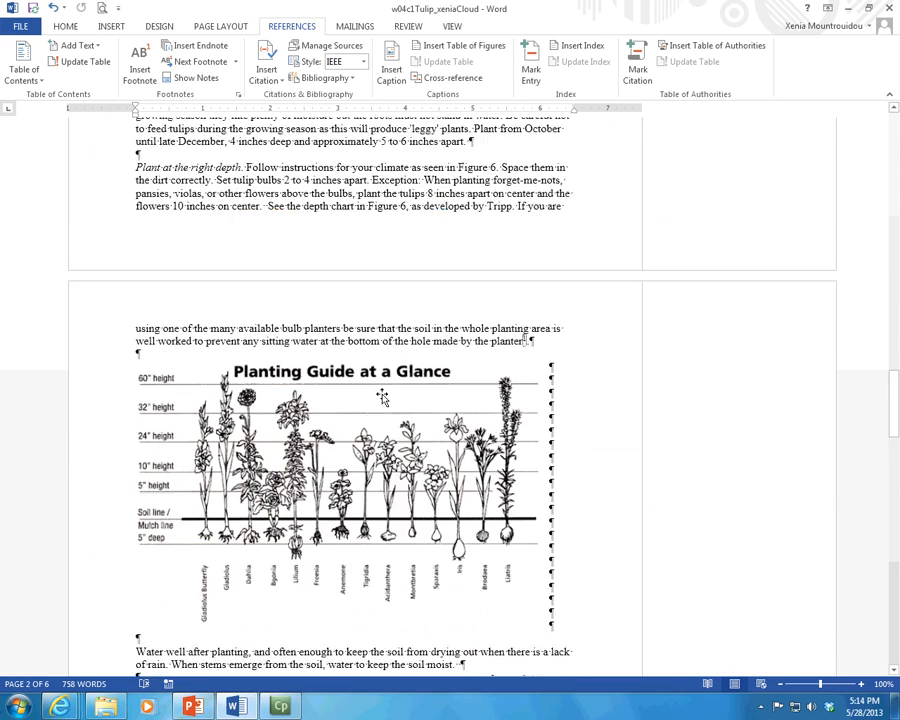
pyautogui.click(437, 395)
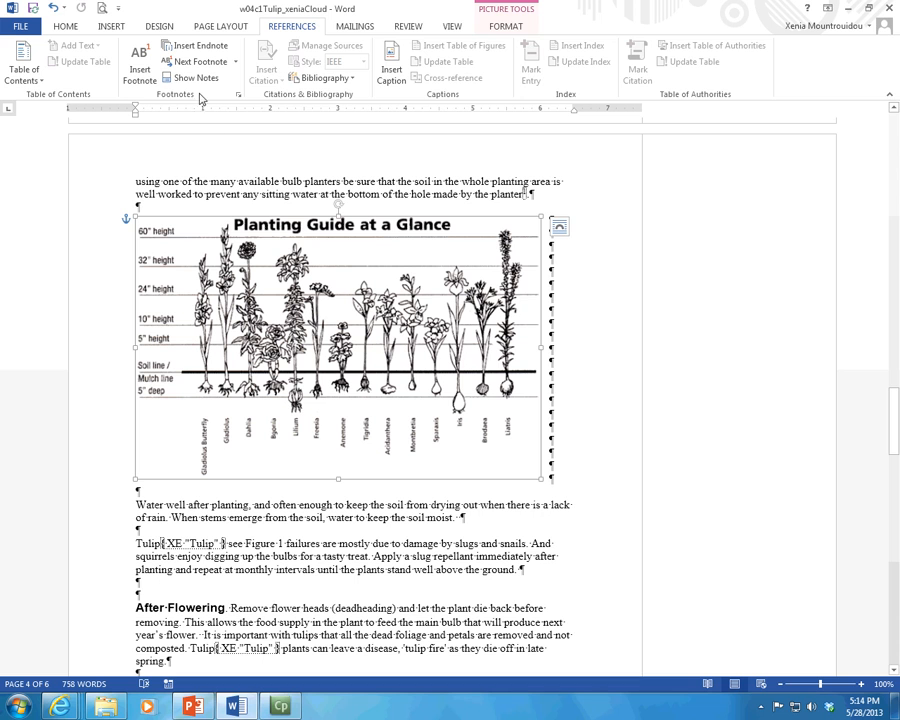
pyautogui.click(396, 70)
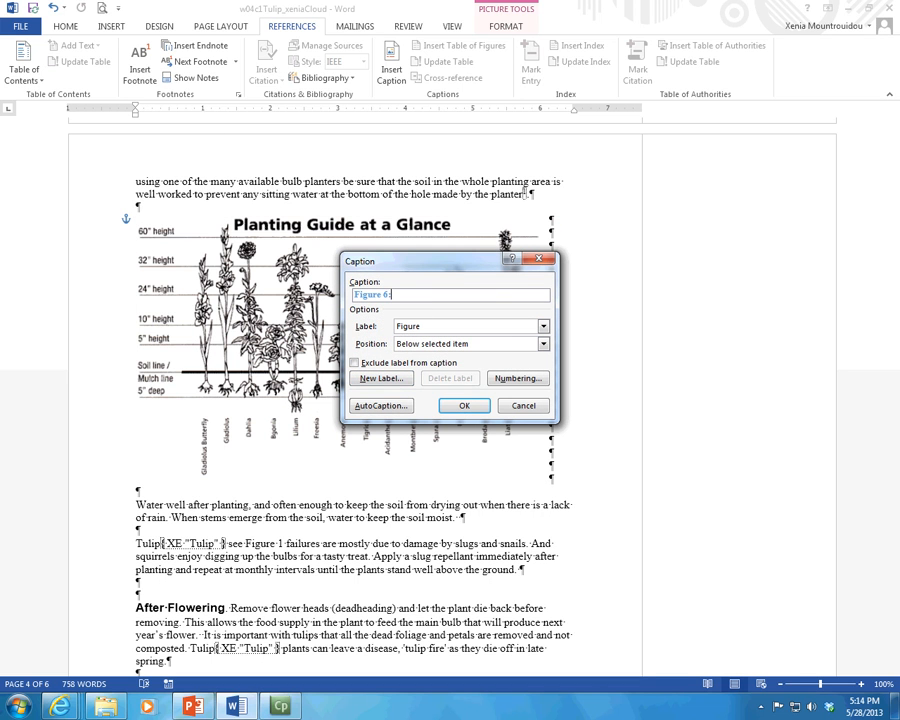
pyautogui.press('Return')
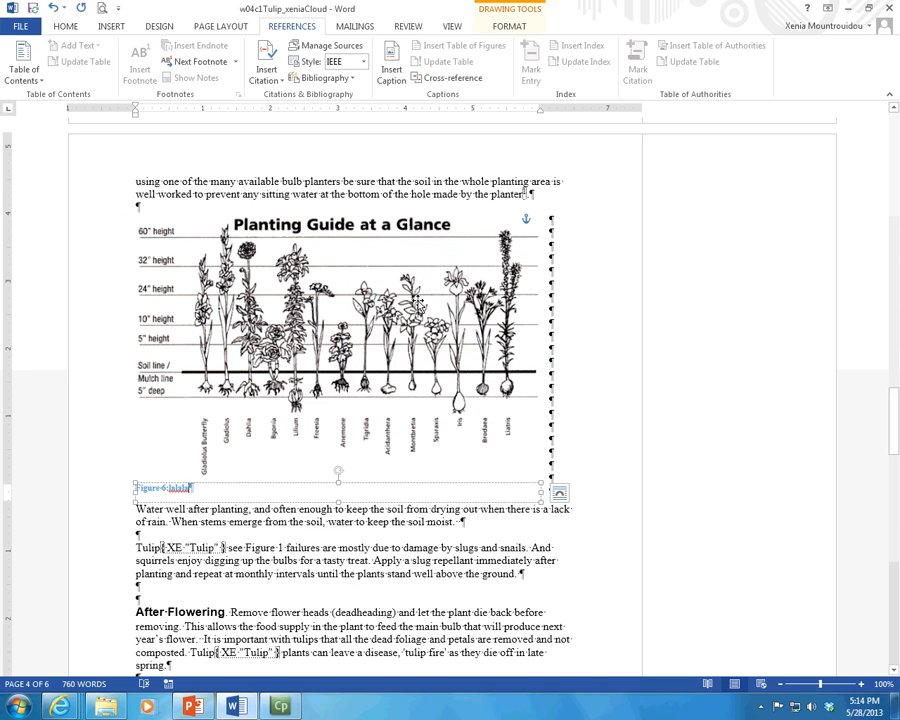
# - Compare the table of figures entries with the captions under the planting guide and tulip bulb pictures
pyautogui.scroll(4, 683, 428)
pyautogui.scroll(5, 686, 434)
pyautogui.moveTo(893, 380)
pyautogui.mouseDown()
pyautogui.moveTo(896, 174)
pyautogui.moveTo(895, 213)
pyautogui.mouseUp()
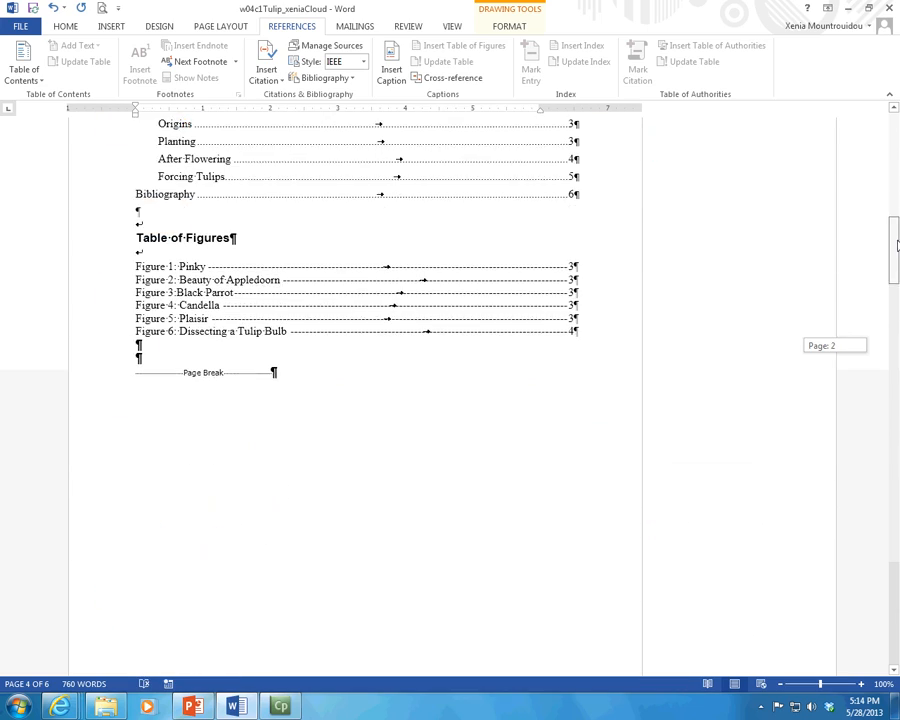
pyautogui.click(368, 292)
pyautogui.scroll(-15, 368, 292)
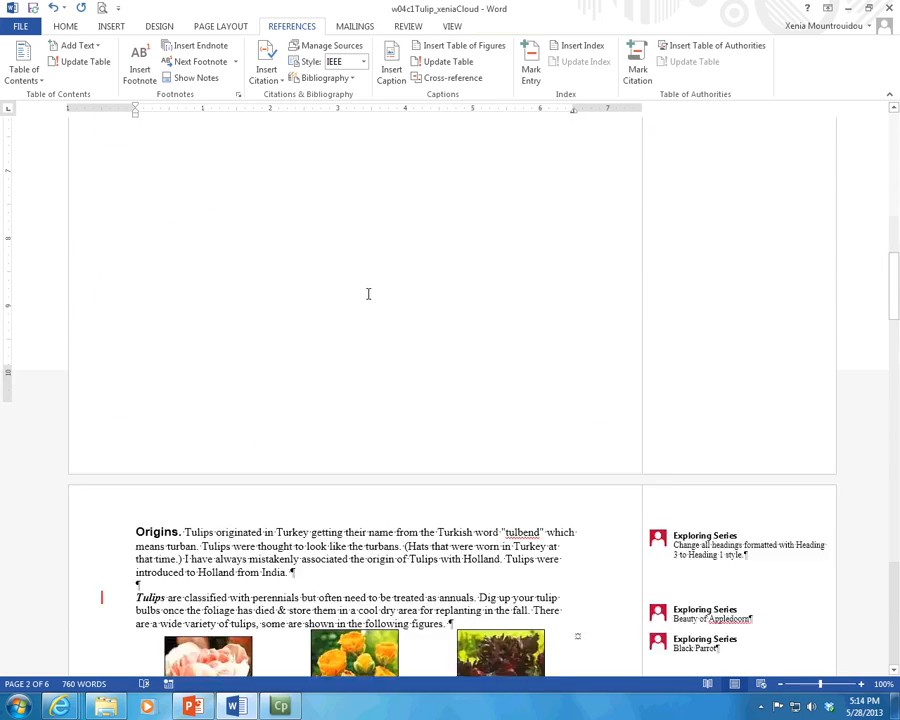
pyautogui.scroll(-6, 368, 292)
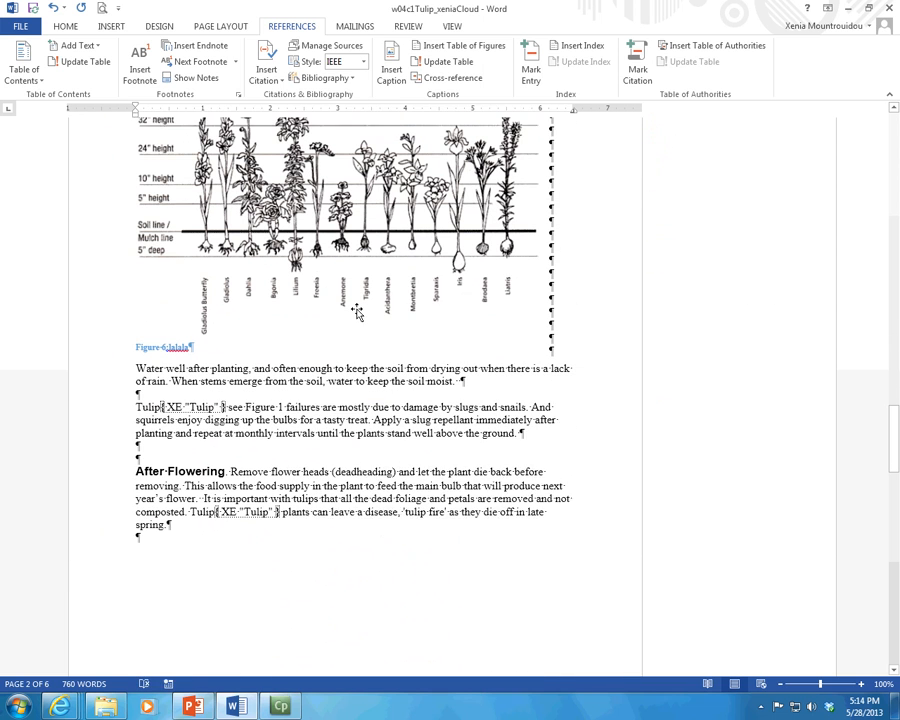
pyautogui.click(250, 333)
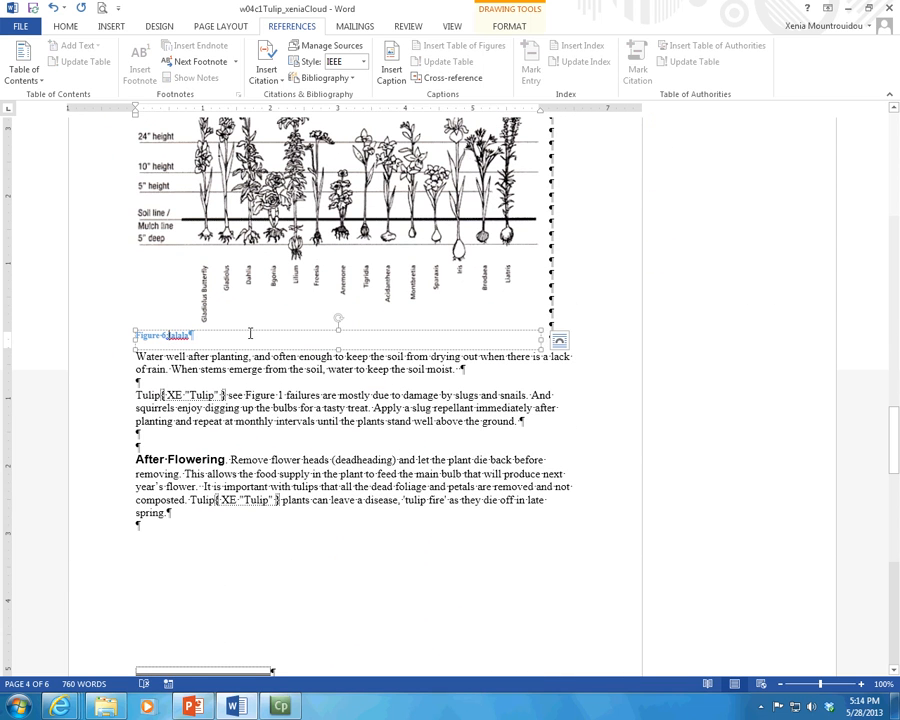
pyautogui.click(559, 341)
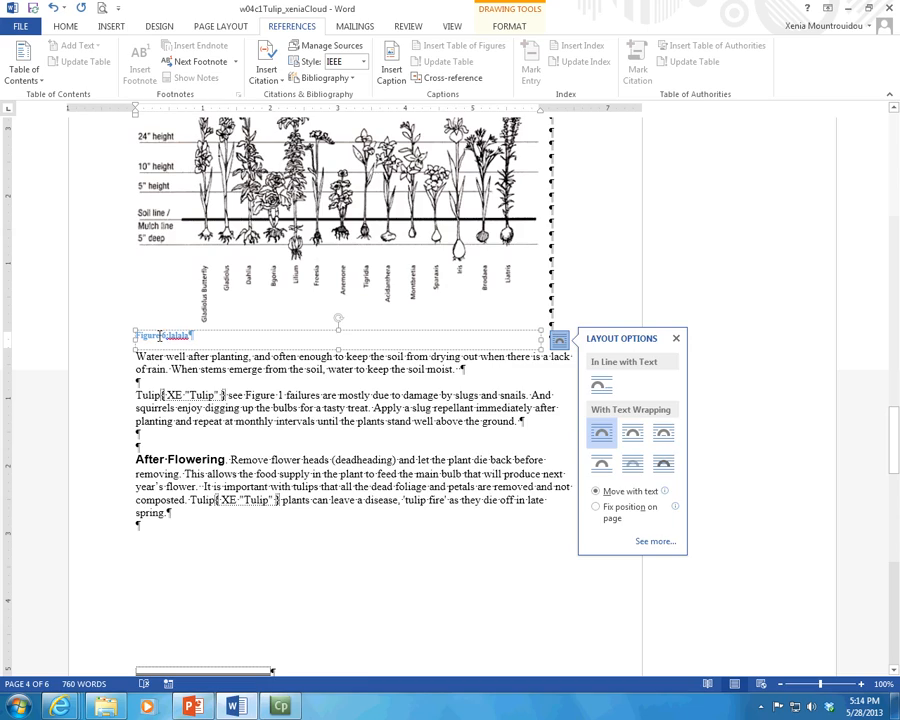
pyautogui.scroll(-15, 159, 336)
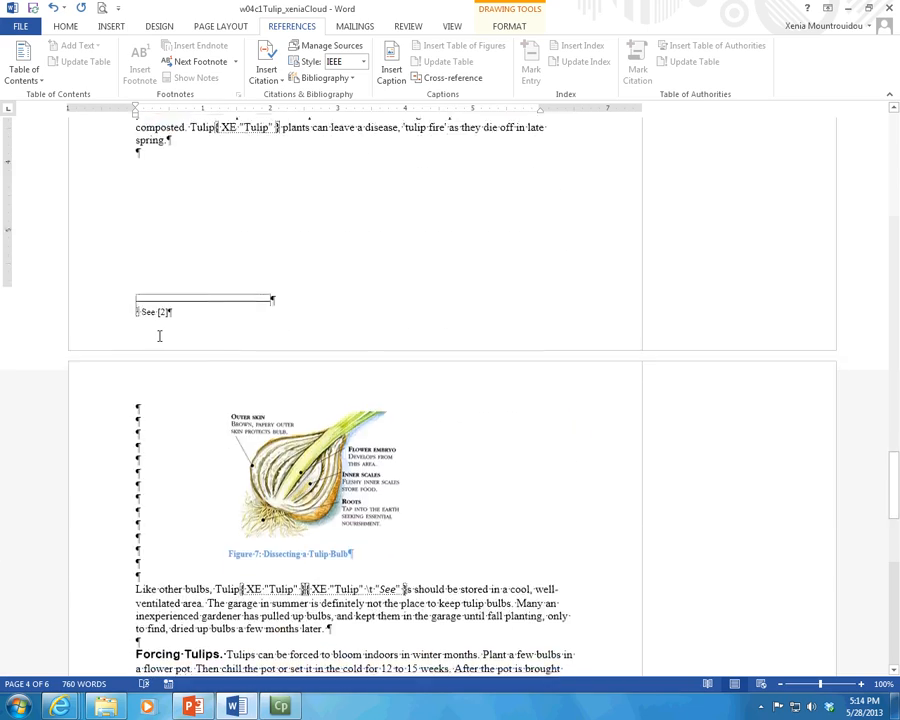
pyautogui.scroll(20, 159, 336)
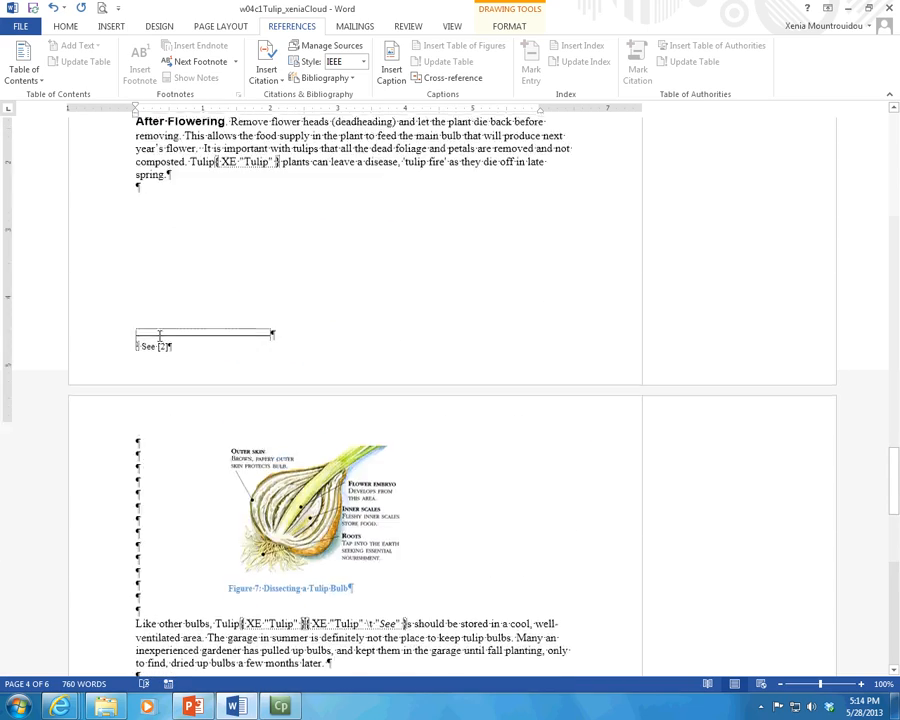
pyautogui.scroll(20, 159, 336)
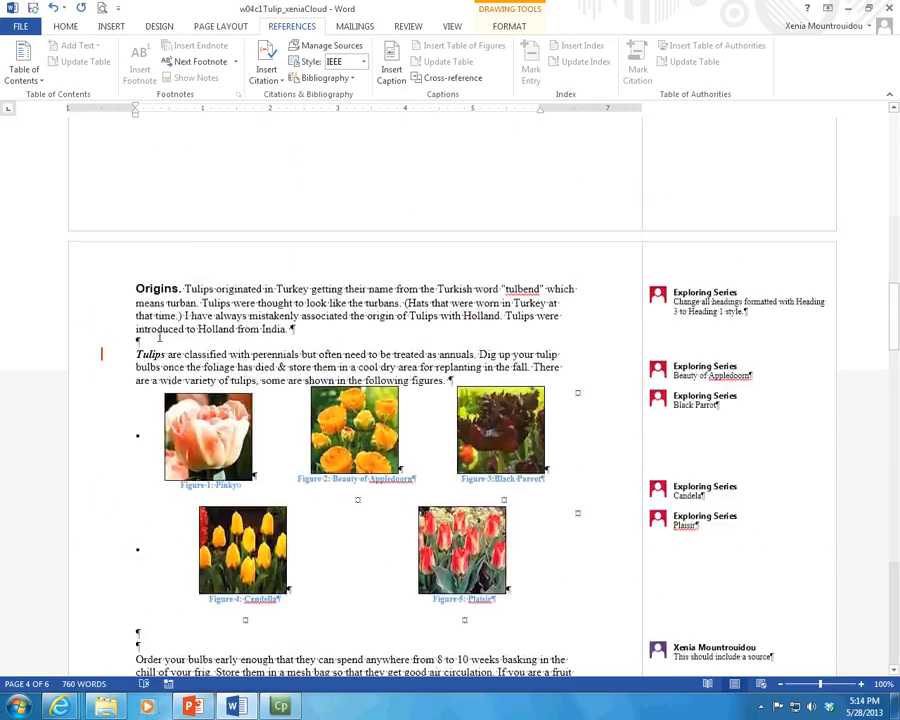
pyautogui.scroll(1, 160, 334)
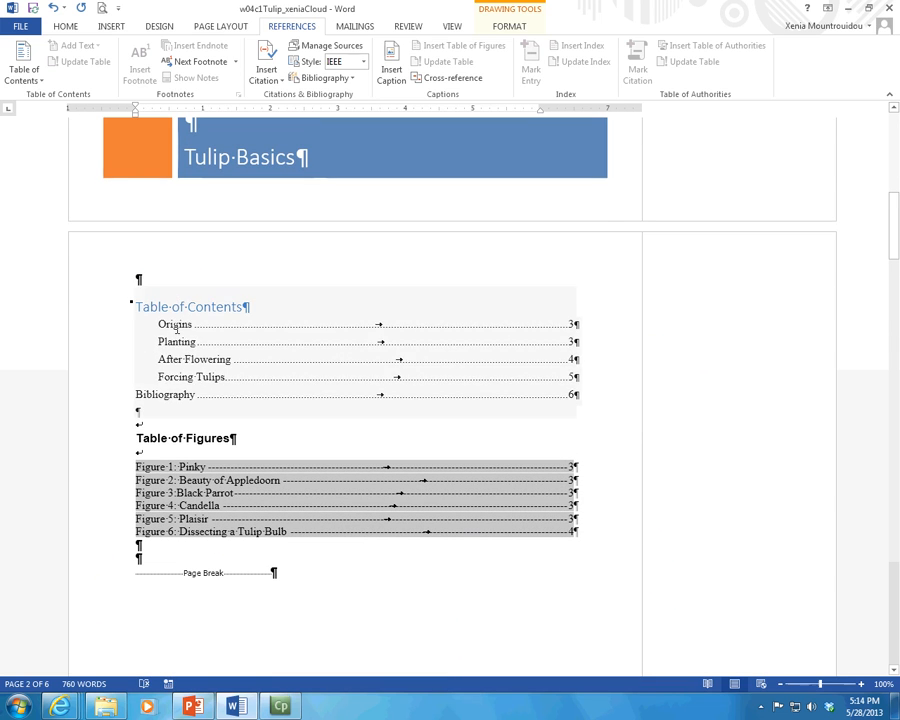
pyautogui.click(236, 358)
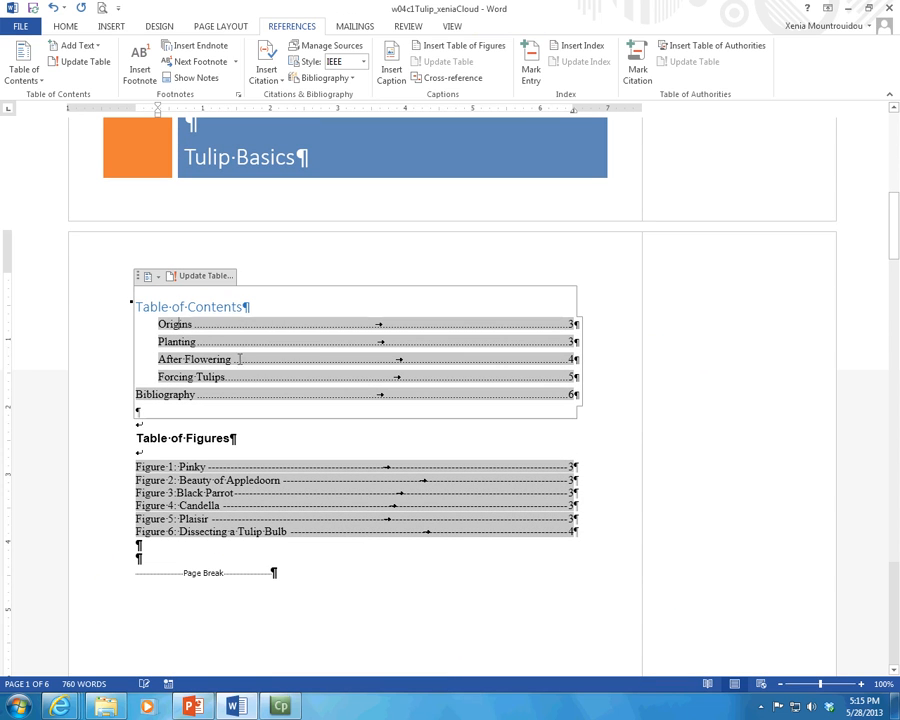
pyautogui.click(220, 276)
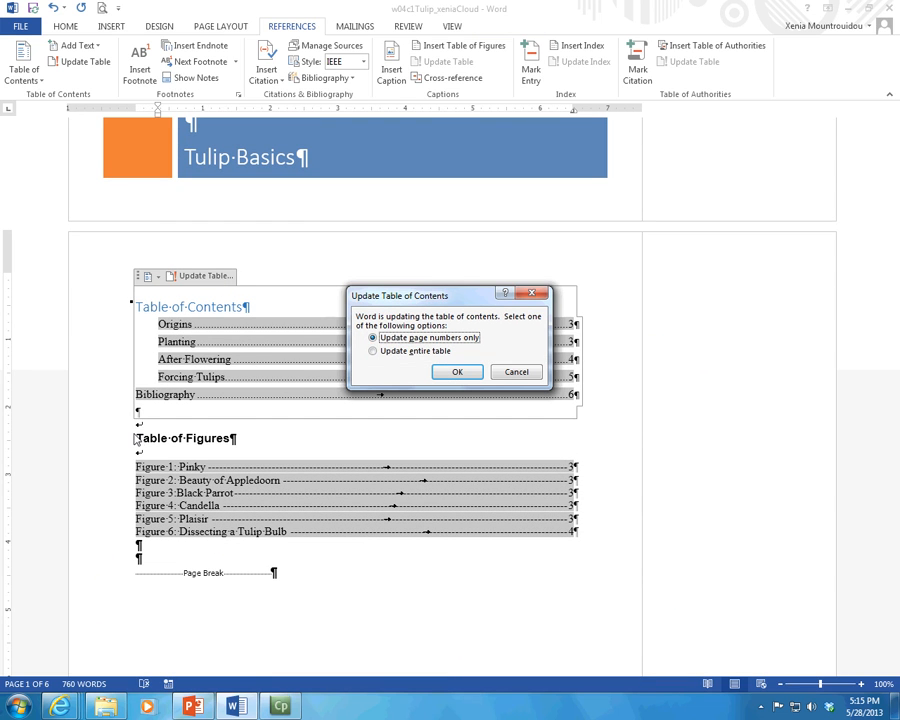
pyautogui.click(505, 372)
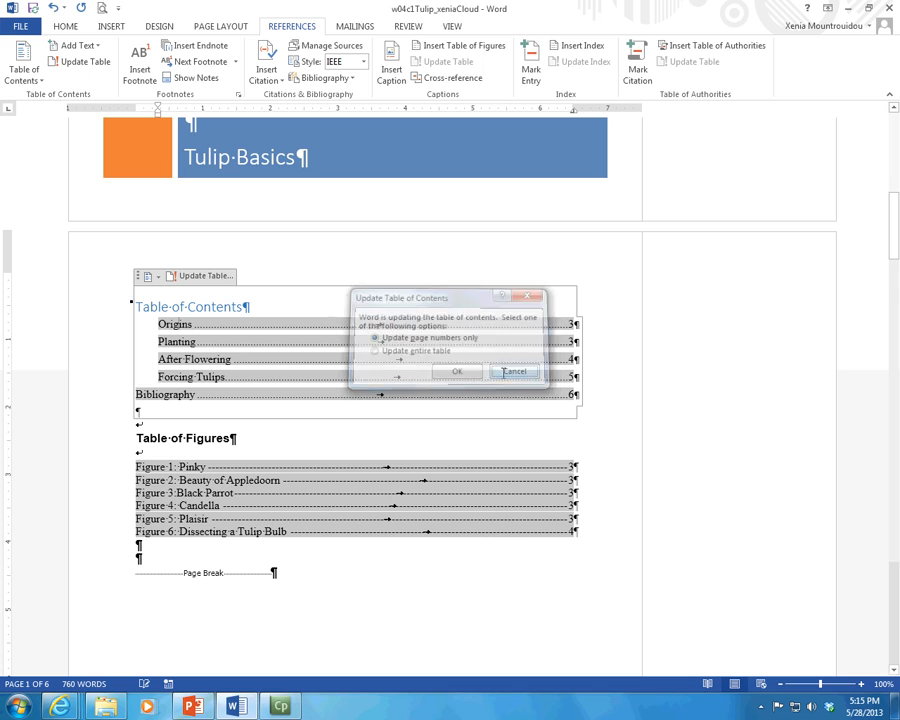
# - Insert a page break before the "Table of Figures" heading and return to the table of contents page
pyautogui.click(137, 438)
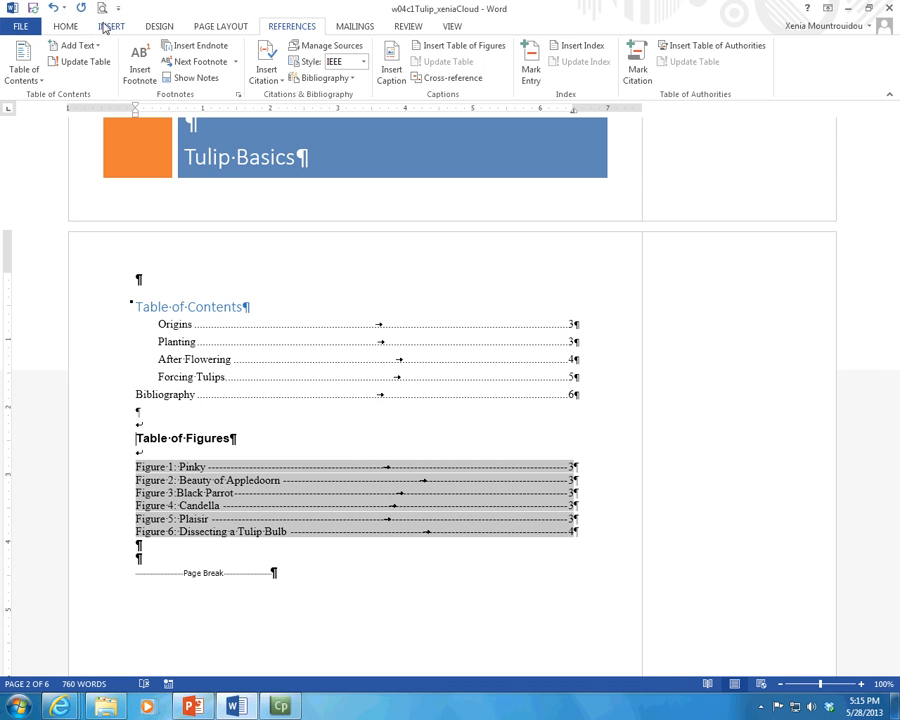
pyautogui.click(108, 27)
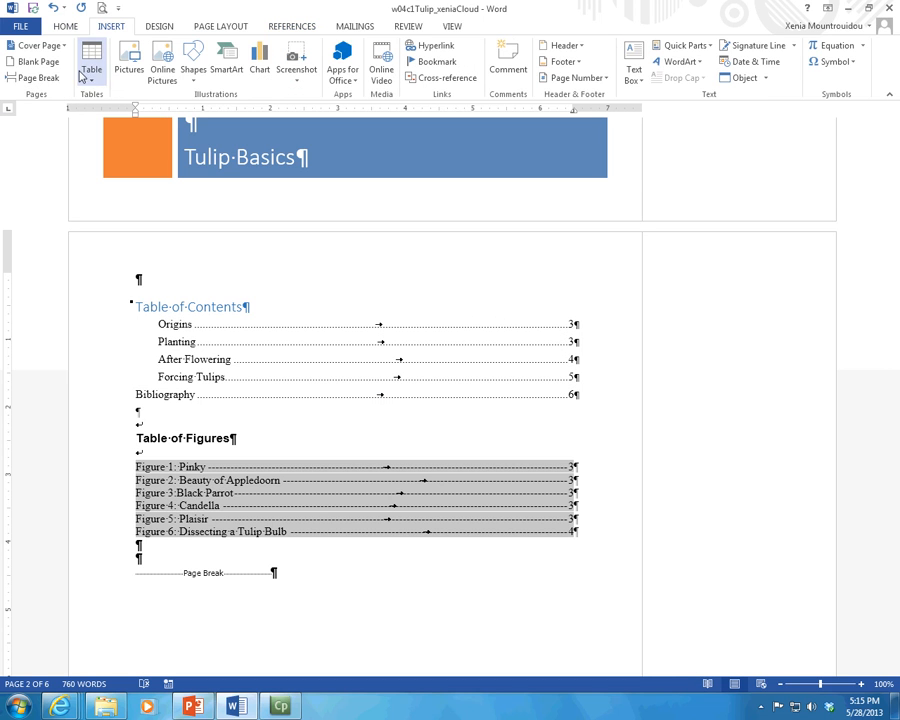
pyautogui.click(40, 78)
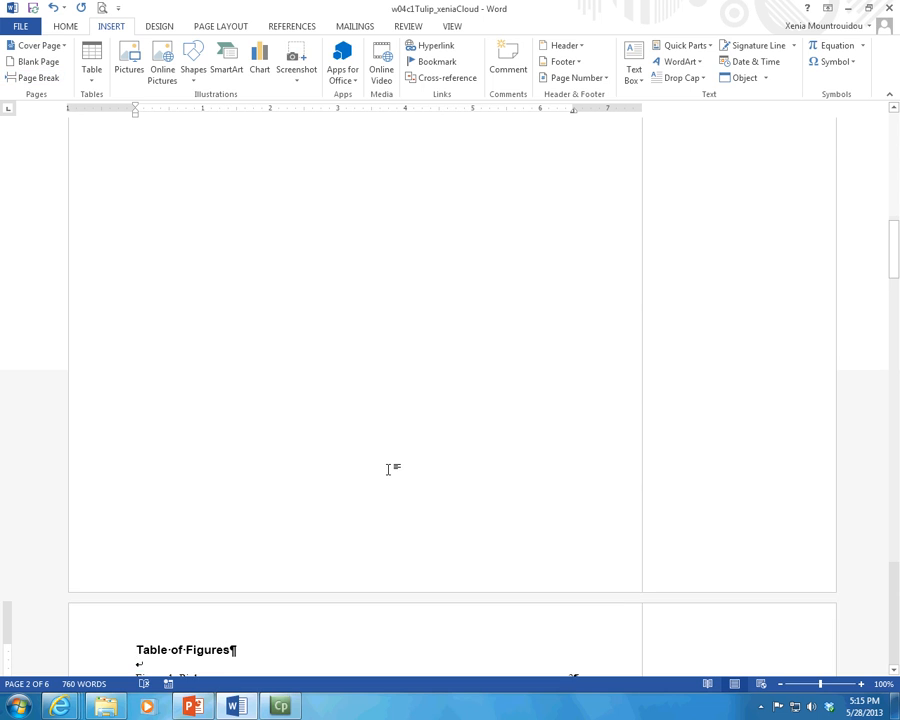
pyautogui.scroll(10, 389, 466)
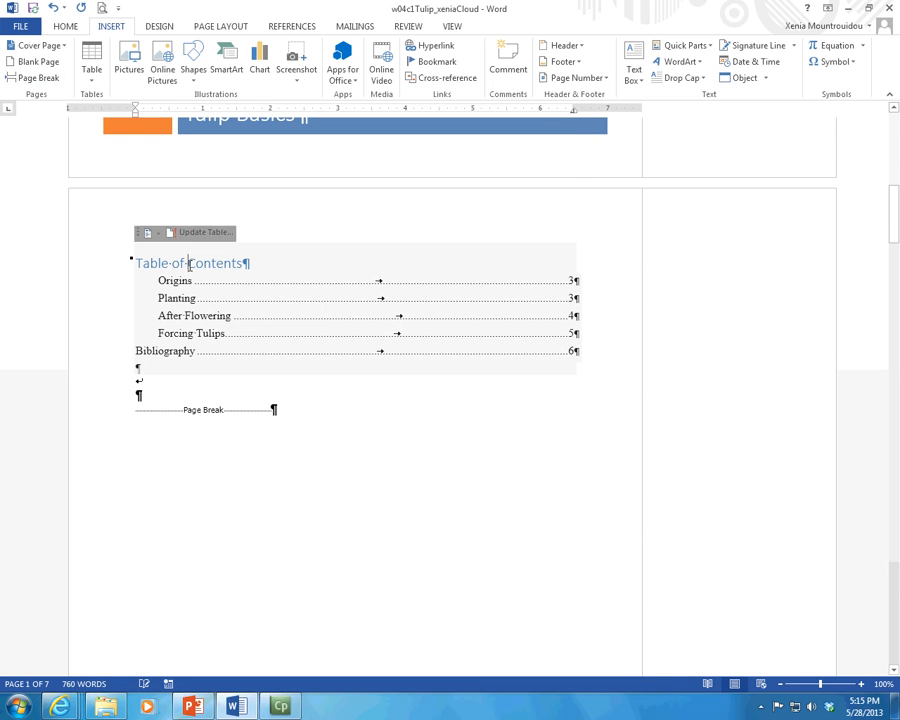
# - Update the table of contents, first with page numbers only and finally with the entire table option
pyautogui.click(203, 233)
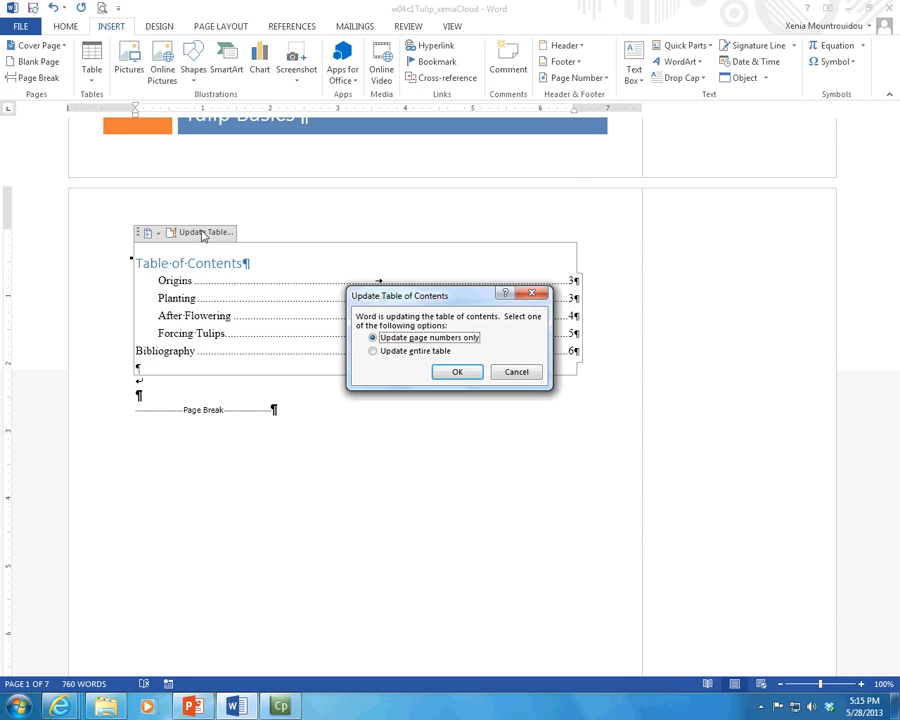
pyautogui.click(457, 375)
pyautogui.click(178, 236)
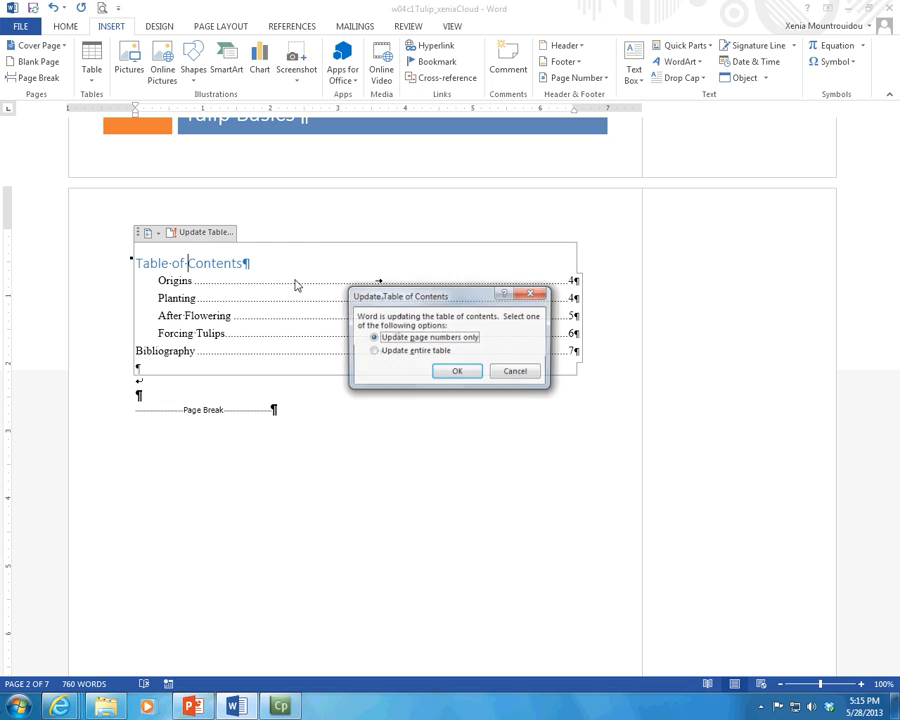
pyautogui.click(375, 351)
pyautogui.click(458, 371)
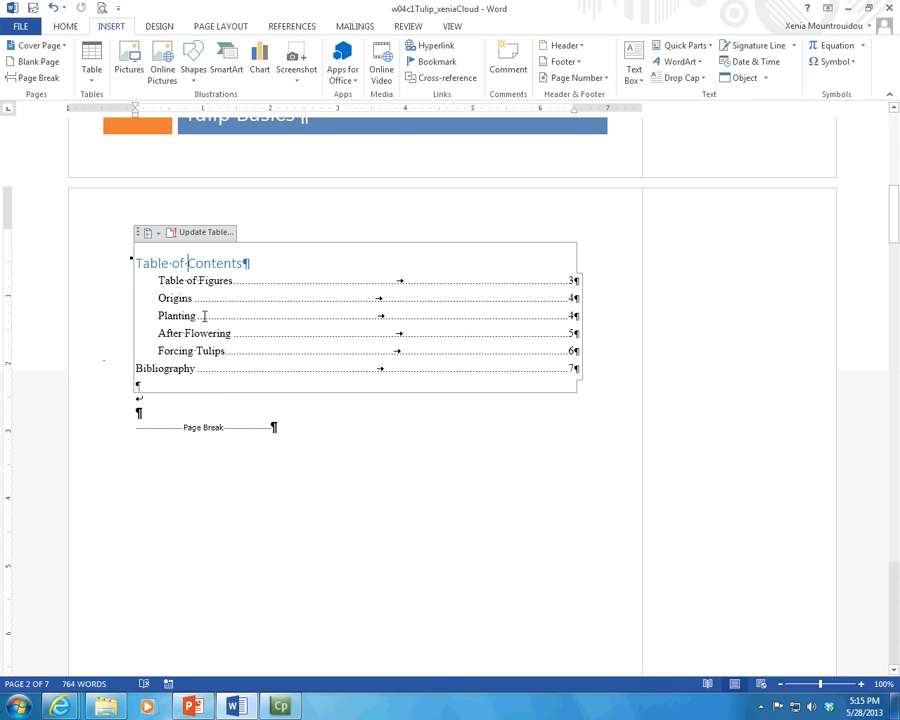
# - View the built-in styles offered for the table of contents
pyautogui.click(204, 283)
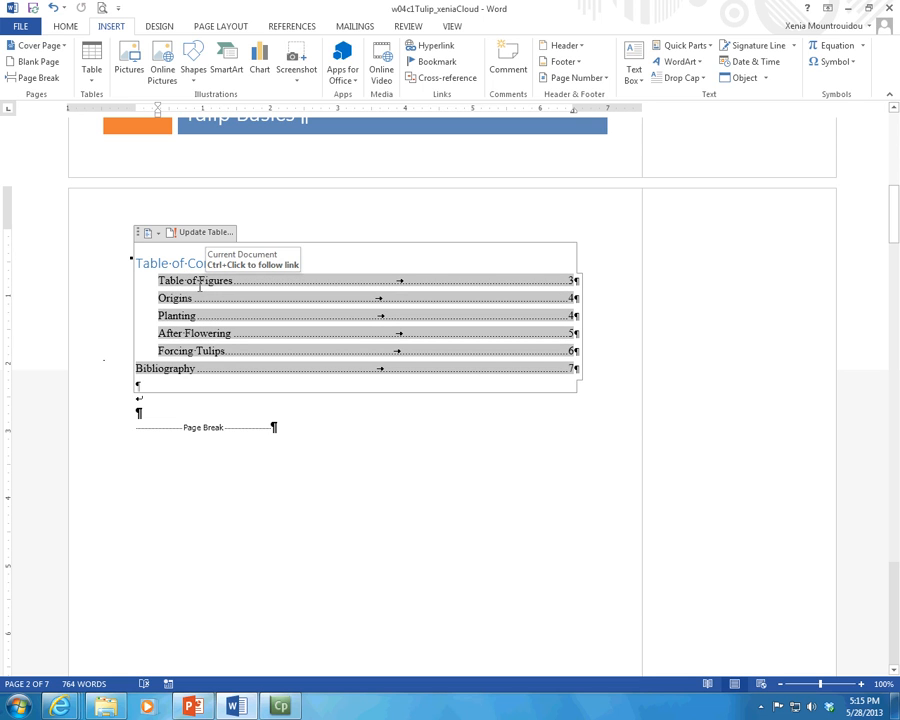
pyautogui.click(158, 236)
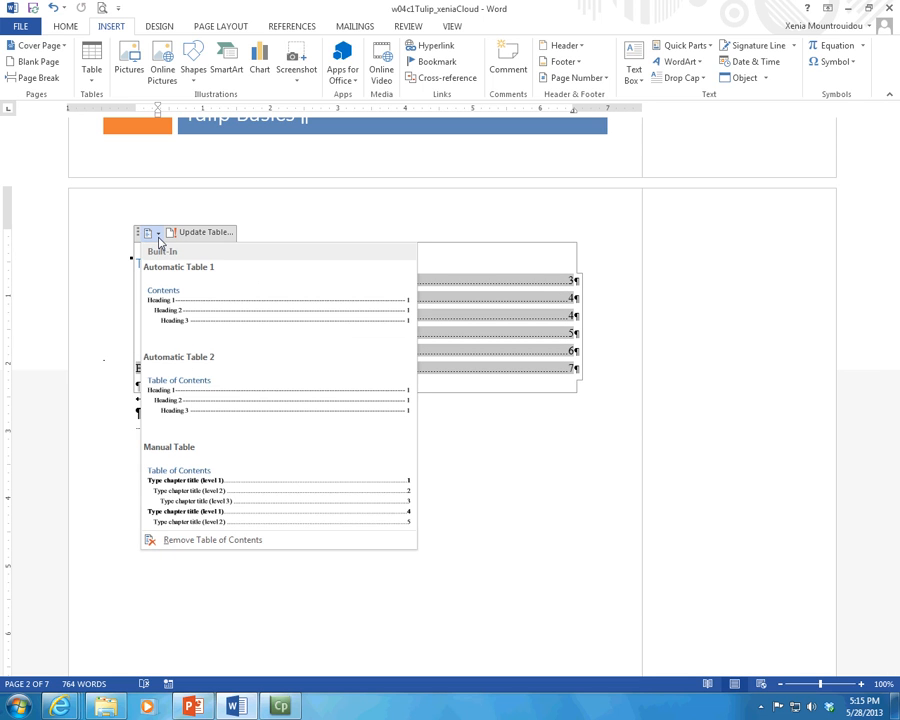
pyautogui.click(91, 305)
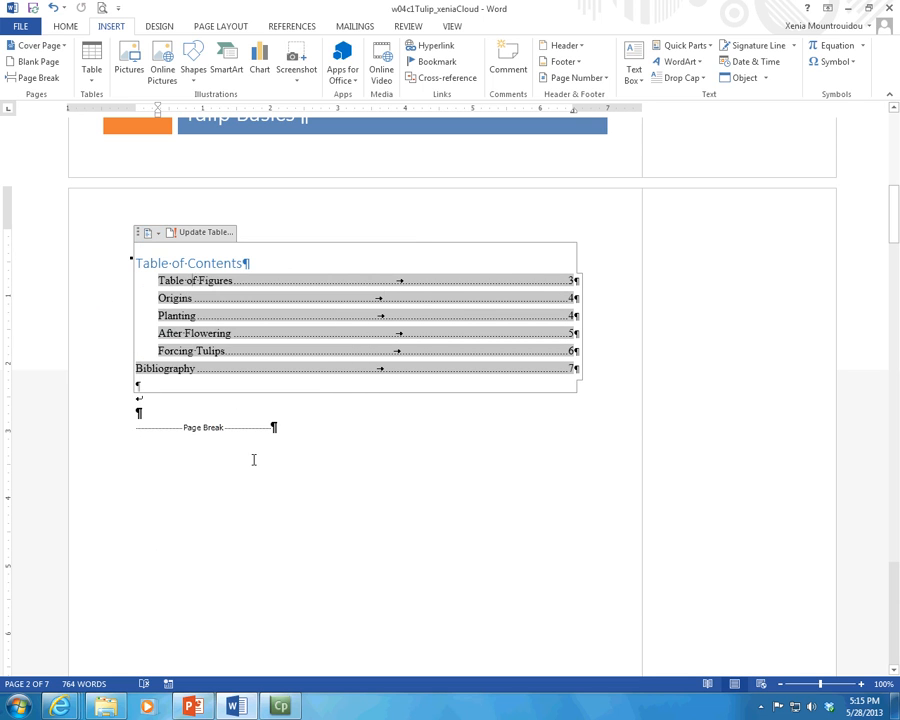
# - Mark the word "bulb" above the Planting Guide at a Glance picture as a current-page index entry
pyautogui.scroll(-10, 254, 459)
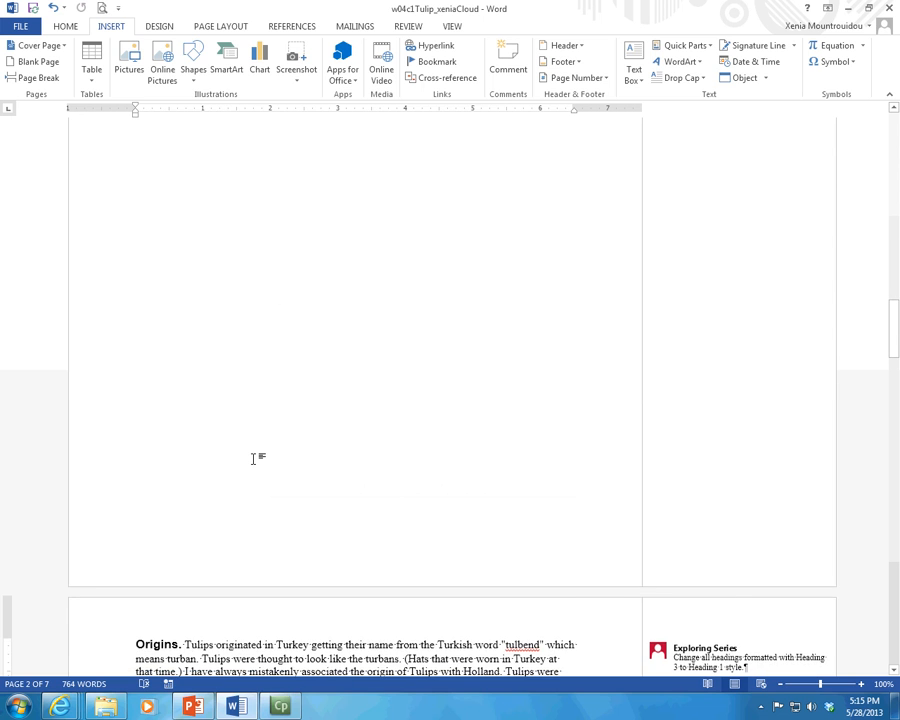
pyautogui.scroll(6, 254, 459)
pyautogui.scroll(-5, 254, 459)
pyautogui.scroll(-5, 254, 459)
pyautogui.scroll(-10, 254, 459)
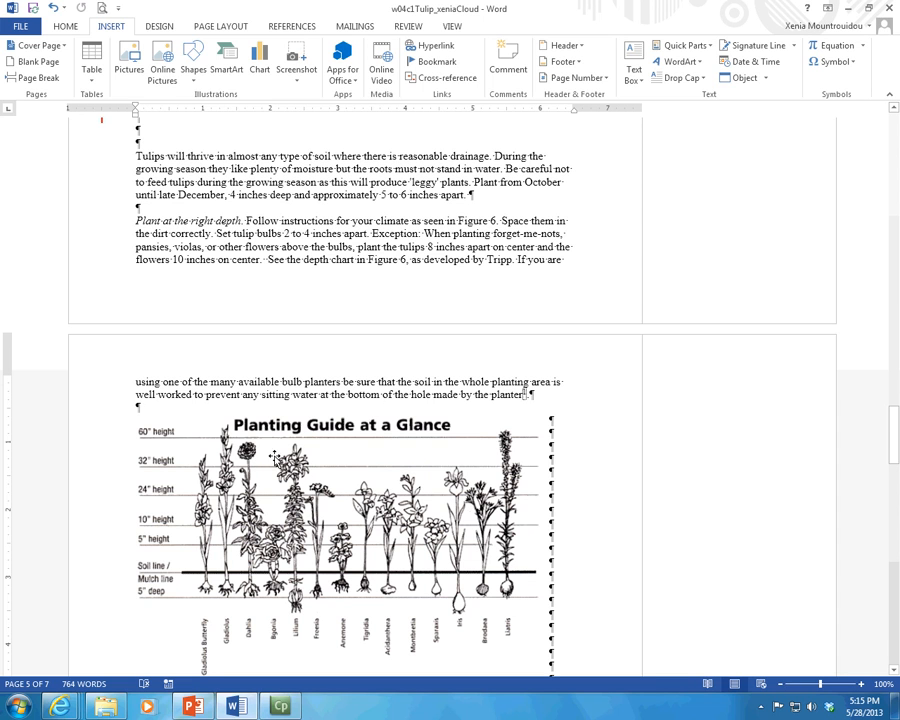
pyautogui.click(281, 384)
pyautogui.moveTo(281, 384); pyautogui.dragTo(297, 382)
pyautogui.click(296, 382)
pyautogui.click(282, 381)
pyautogui.keyDown('shift'); pyautogui.click(300, 378); pyautogui.keyUp('shift')
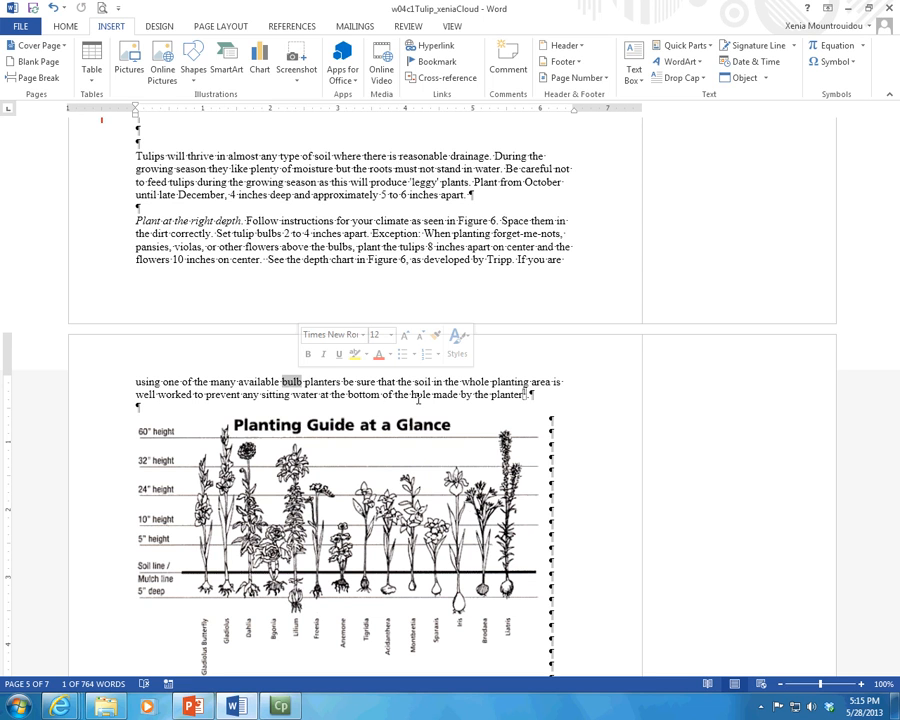
pyautogui.click(160, 27)
pyautogui.click(292, 27)
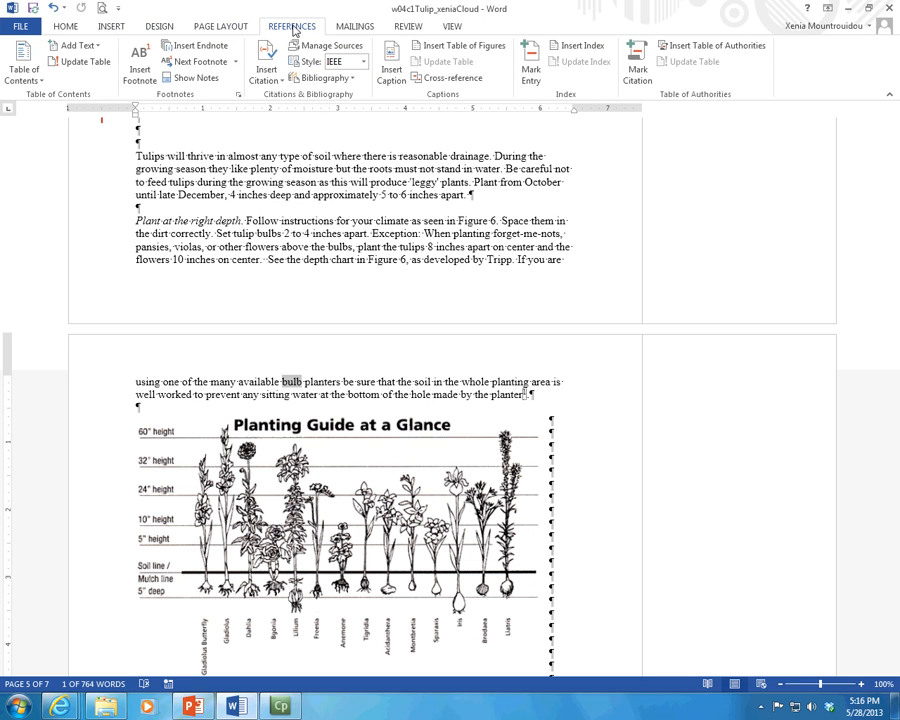
pyautogui.click(531, 70)
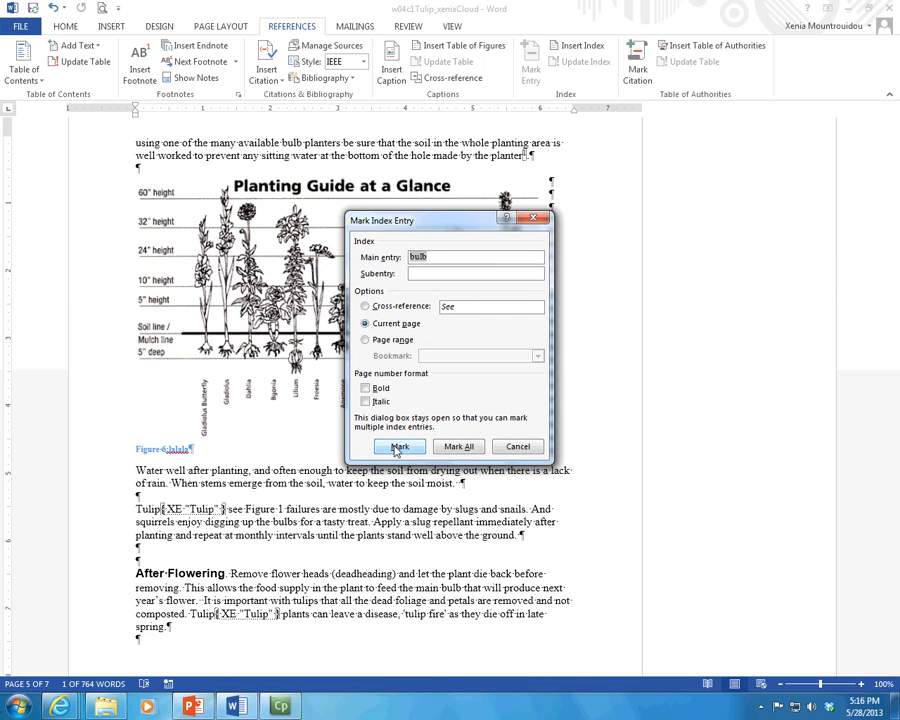
pyautogui.click(456, 447)
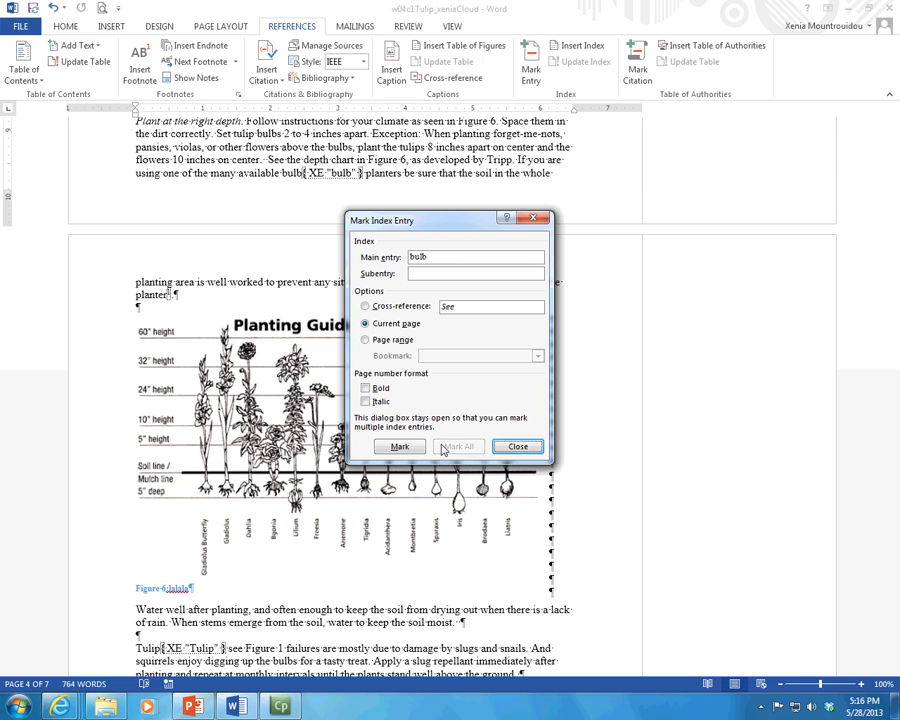
pyautogui.click(512, 447)
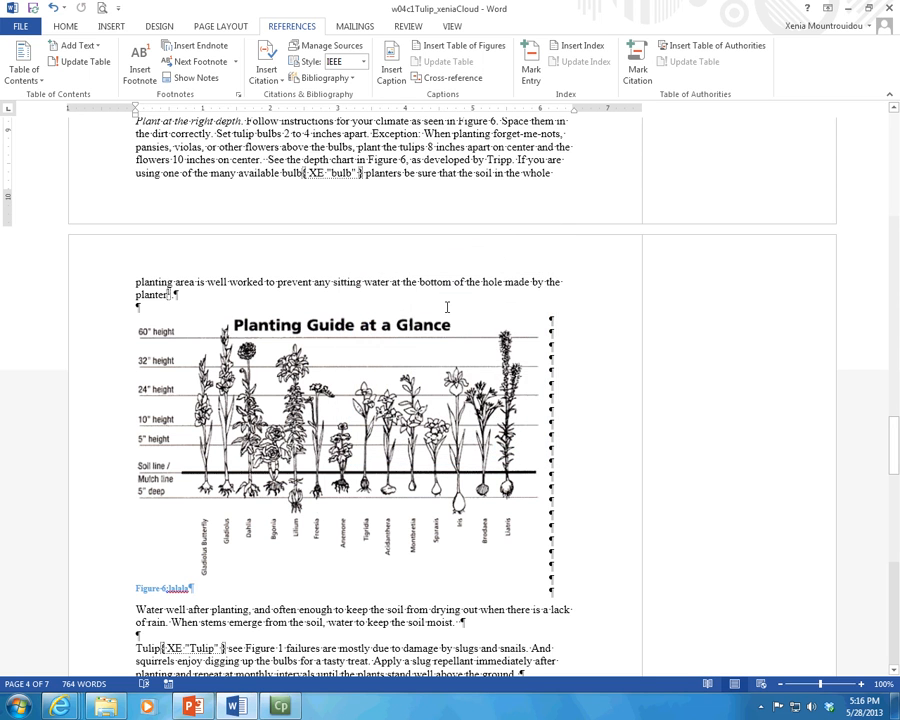
# - Mark "Tulip" at the start of the "Tulips will thrive" paragraph as a current-page index entry
pyautogui.scroll(2, 447, 307)
pyautogui.scroll(1, 447, 307)
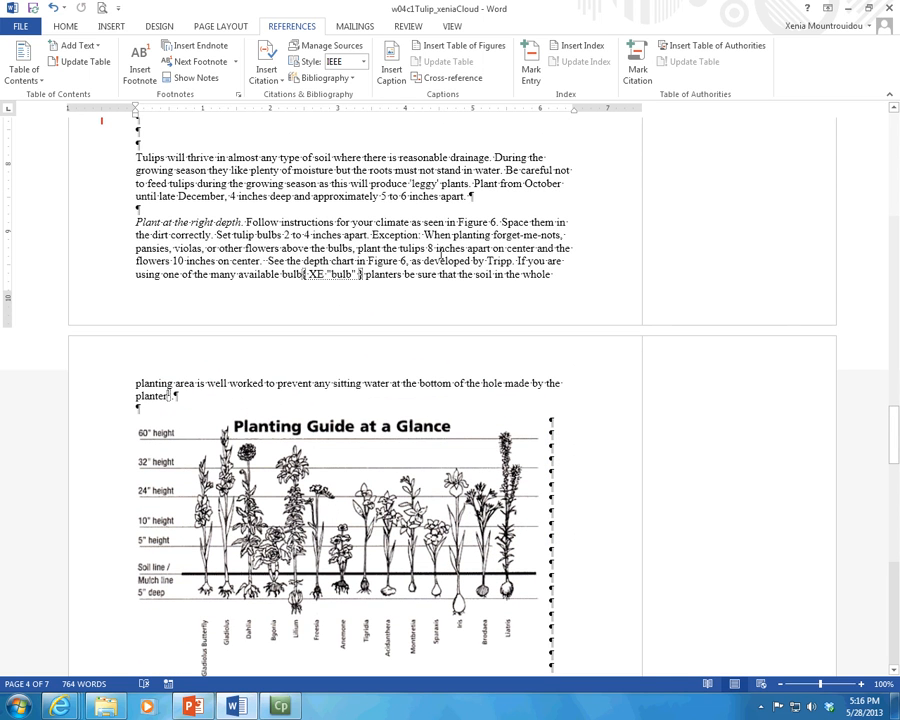
pyautogui.scroll(2, 300, 240)
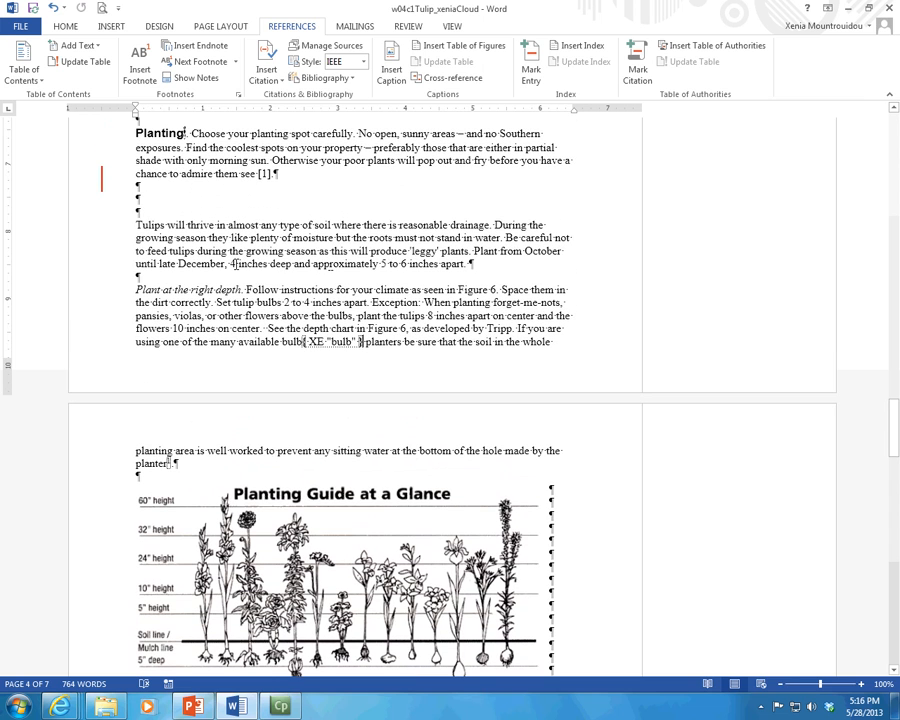
pyautogui.doubleClick(140, 225)
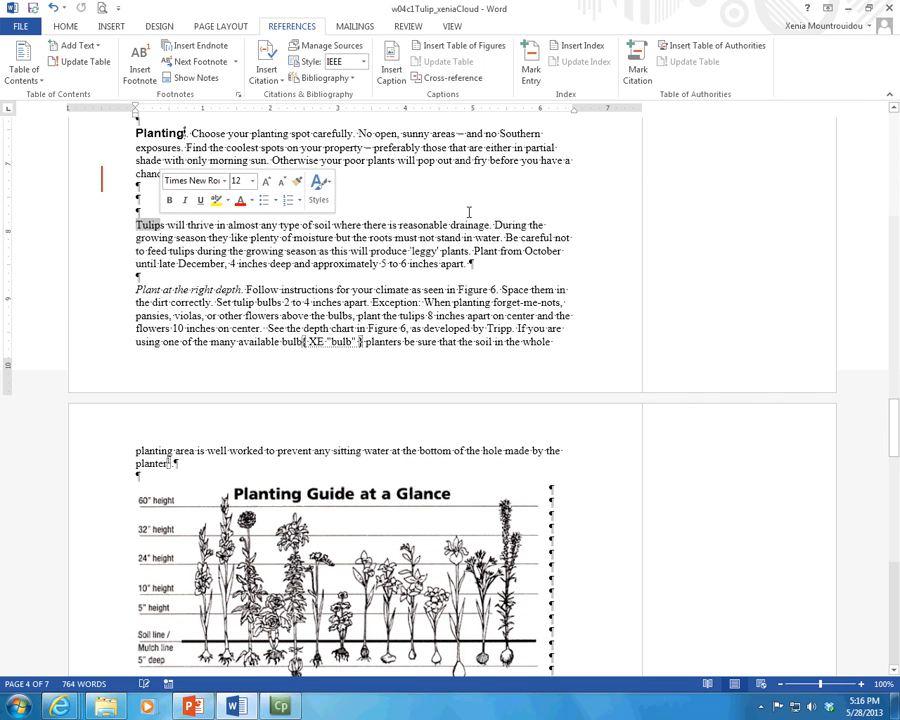
pyautogui.click(531, 62)
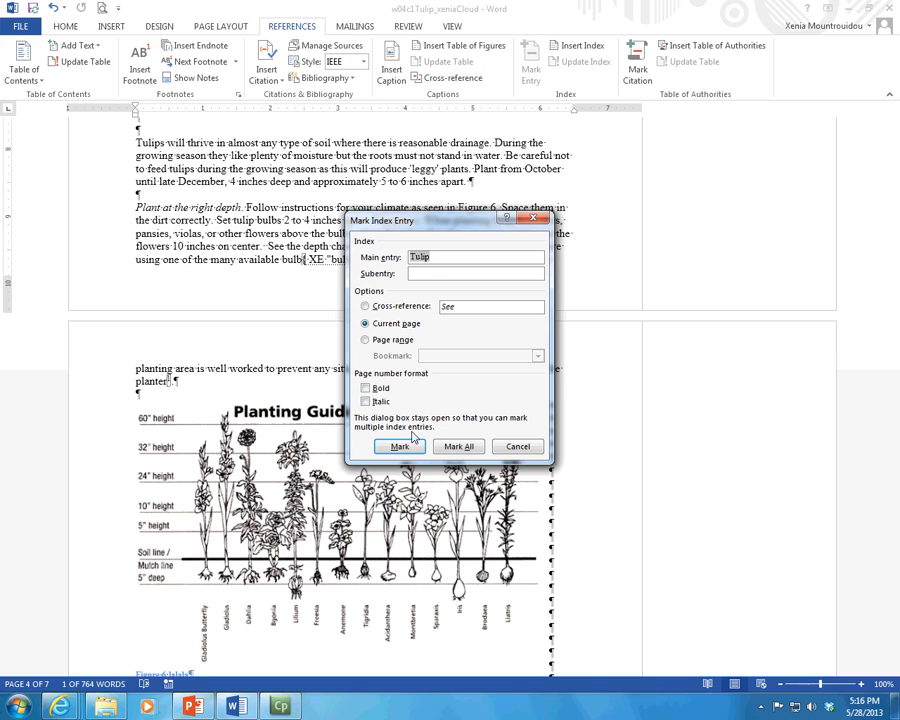
pyautogui.click(458, 446)
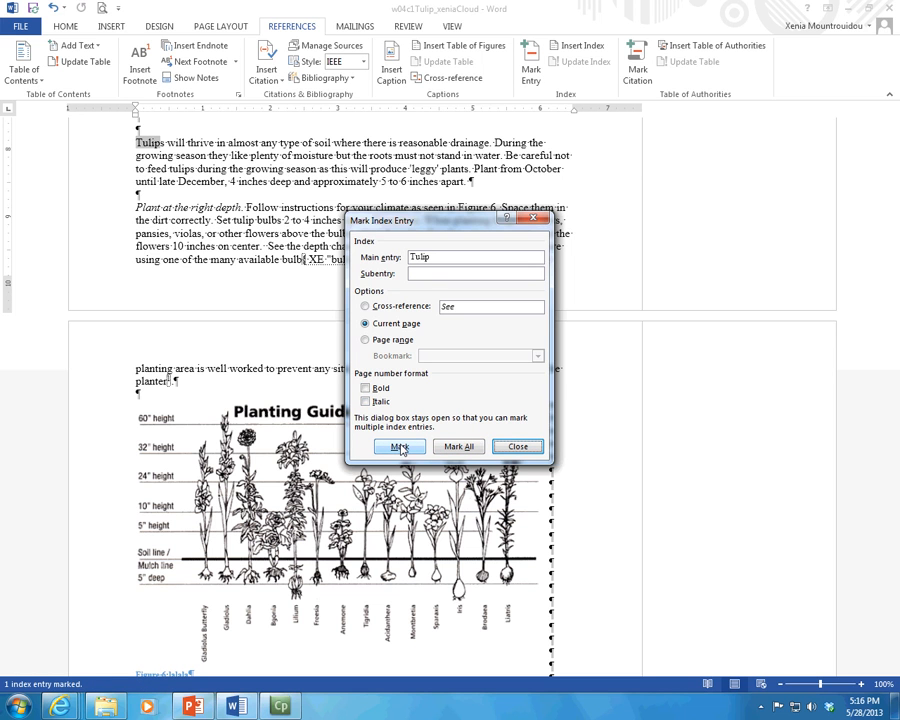
pyautogui.click(516, 445)
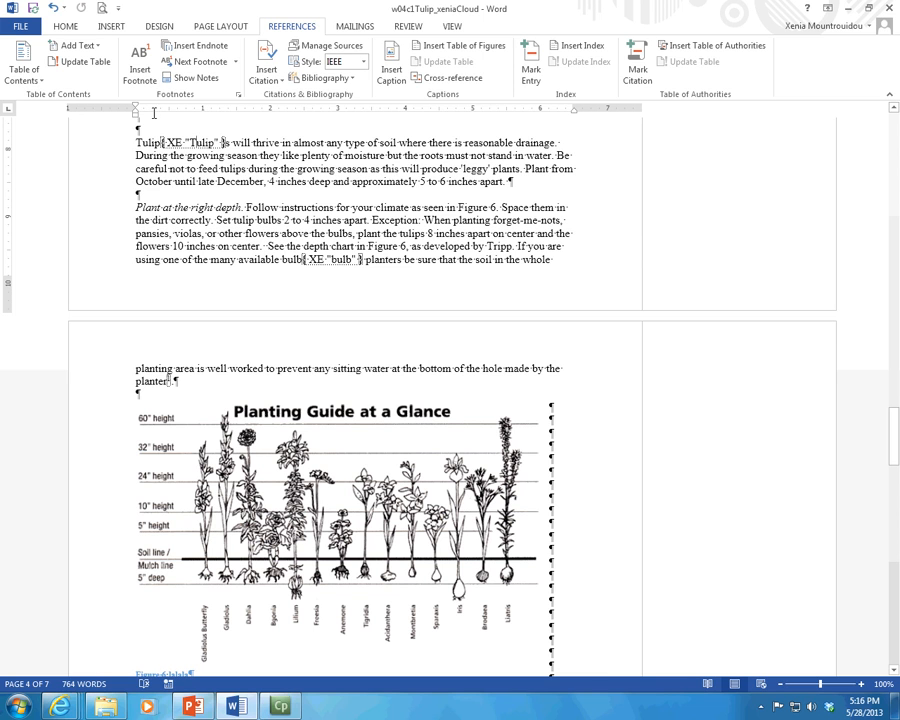
# - Hide the formatting marks to view the text without index fields, and show them again
pyautogui.click(65, 26)
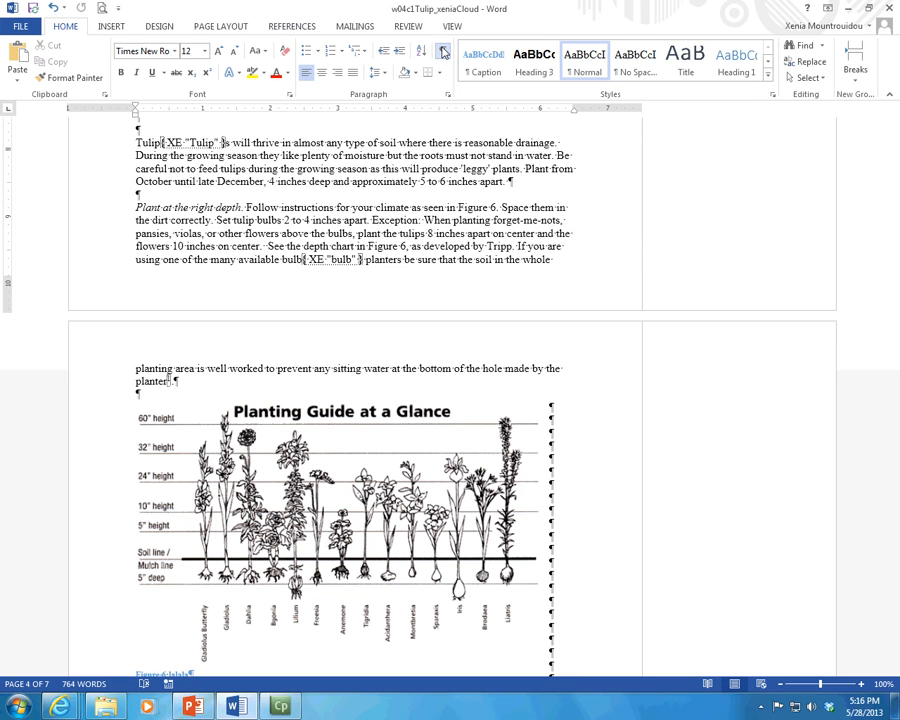
pyautogui.click(443, 51)
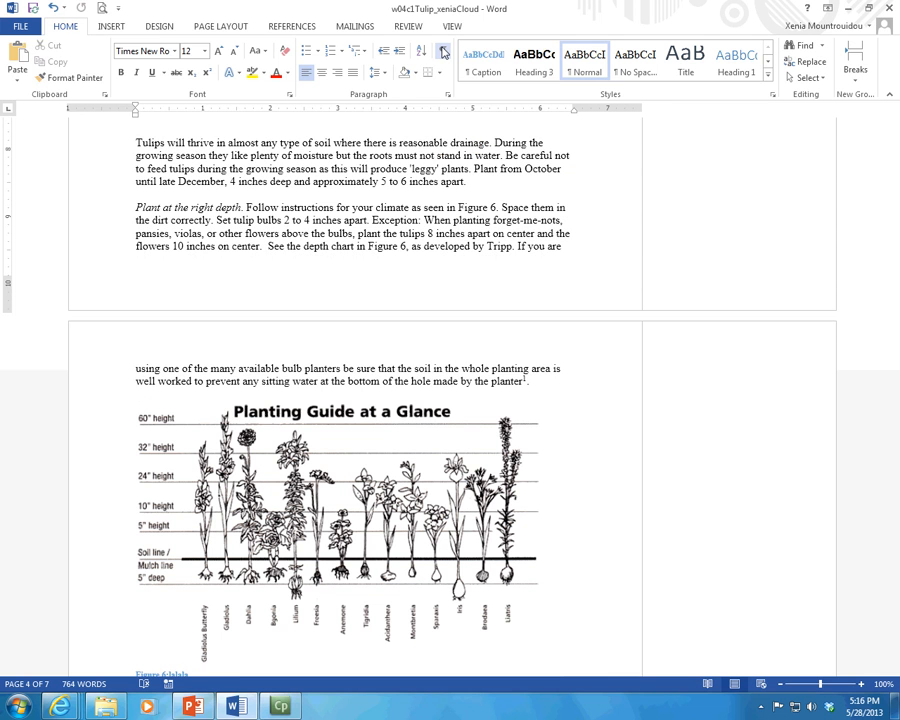
pyautogui.click(443, 51)
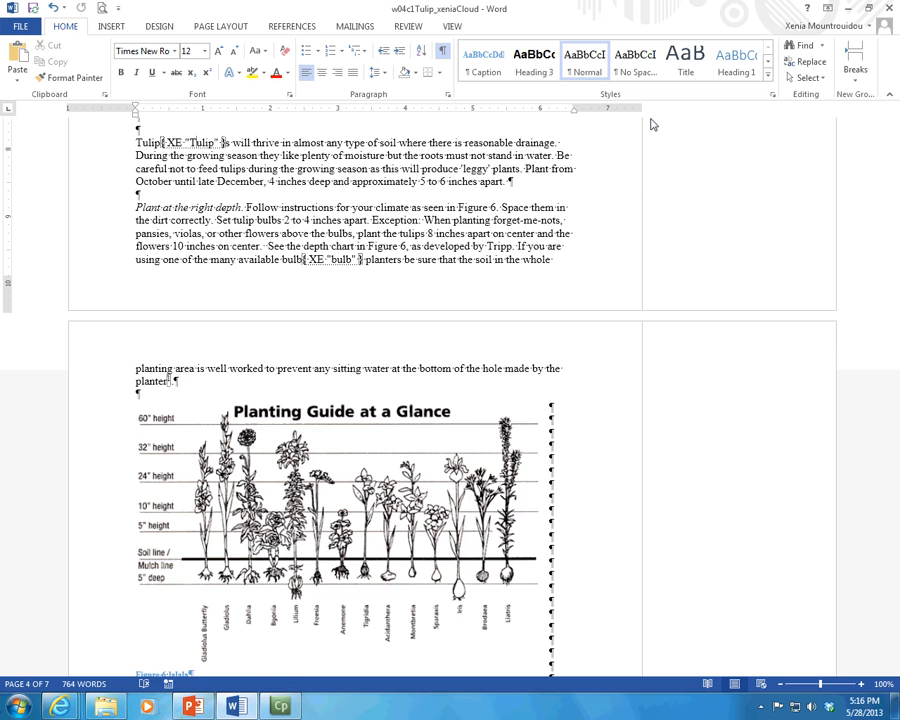
# - Add the line "Index" below the bibliography entries, followed by a new empty paragraph
pyautogui.scroll(-20, 613, 267)
pyautogui.scroll(2, 612, 267)
pyautogui.click(212, 202)
pyautogui.scroll(3, 213, 203)
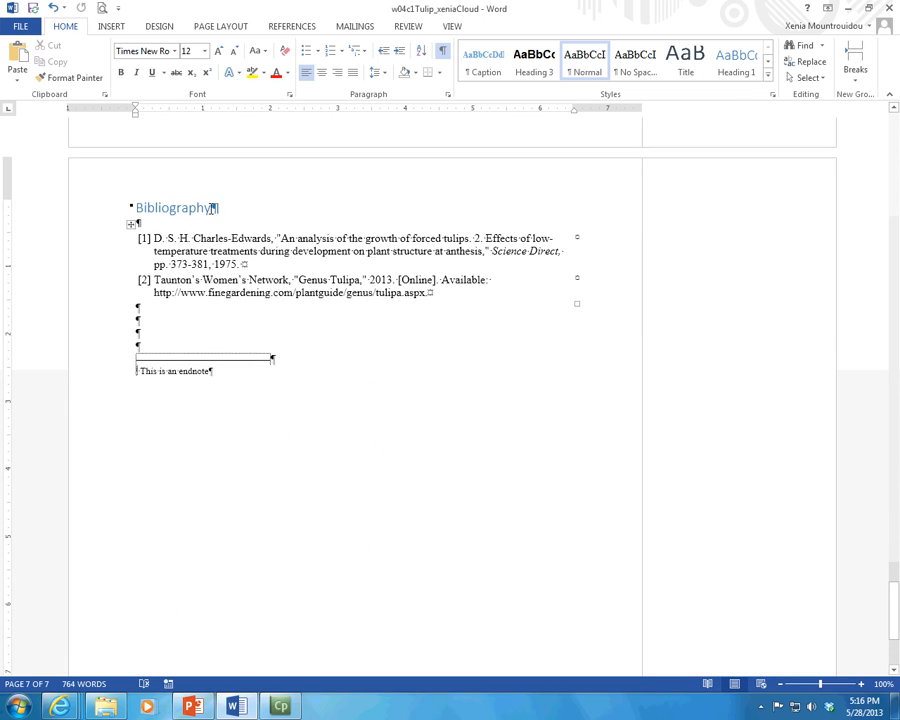
pyautogui.write('Index')
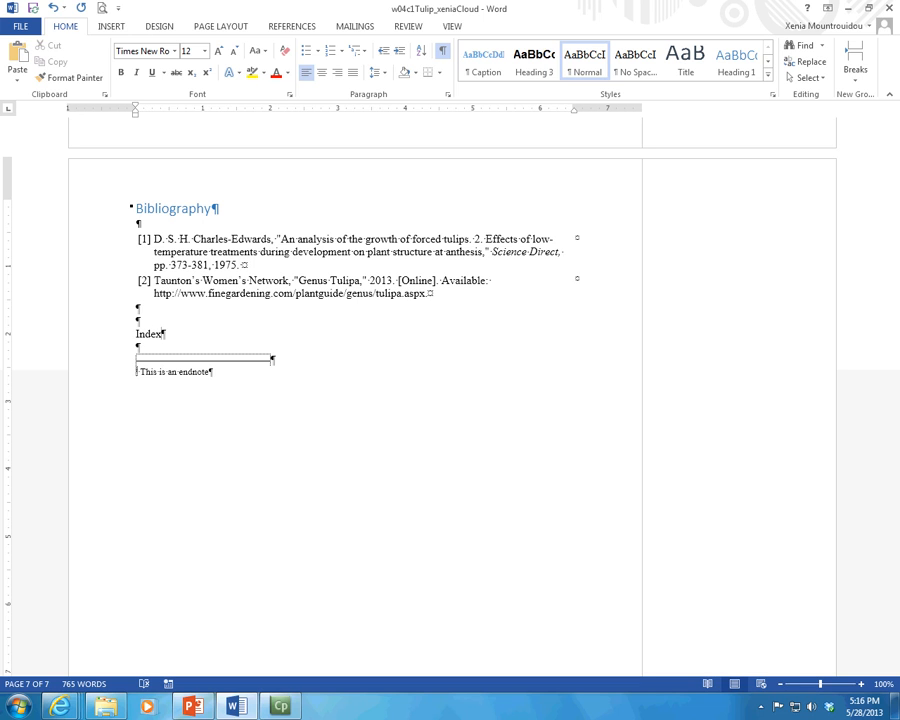
pyautogui.tripleClick(164, 332)
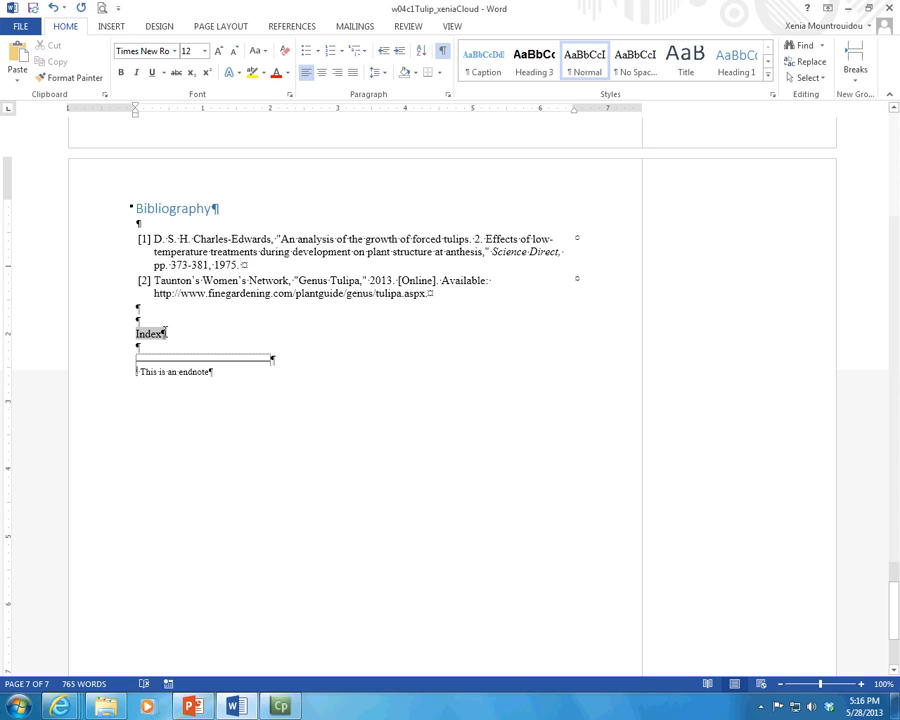
pyautogui.click(217, 340)
pyautogui.press('Return')
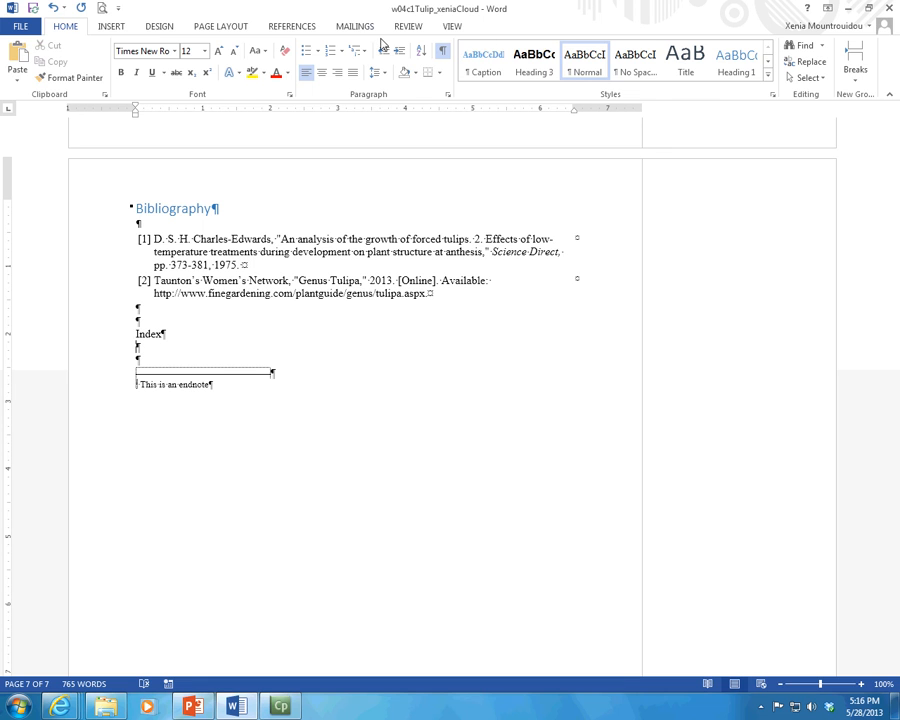
# - Insert an indented two-column index in the Classic format below the "Index" line
pyautogui.click(292, 27)
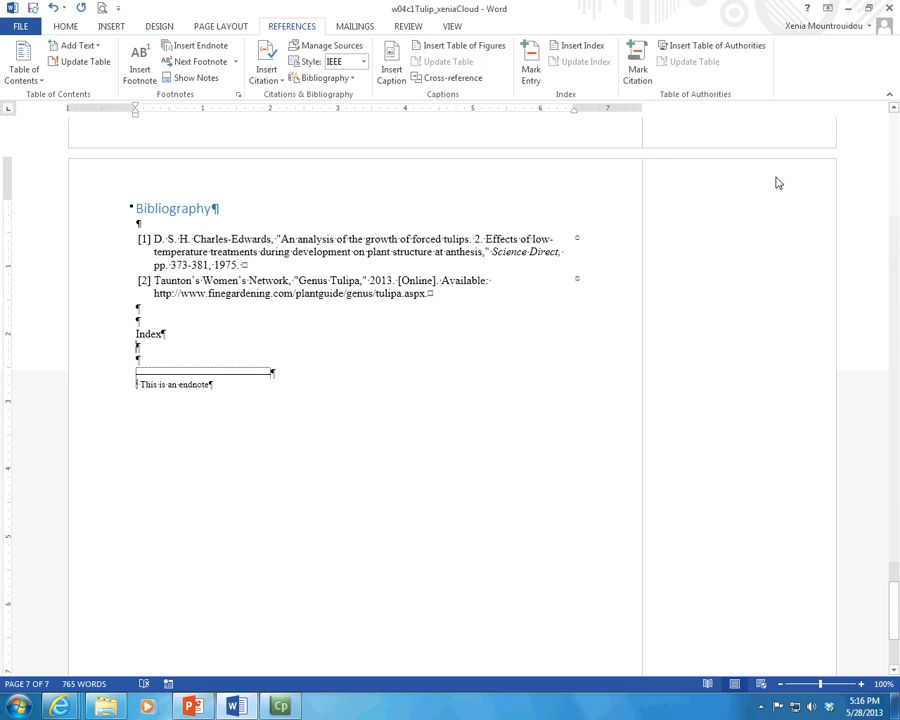
pyautogui.click(596, 51)
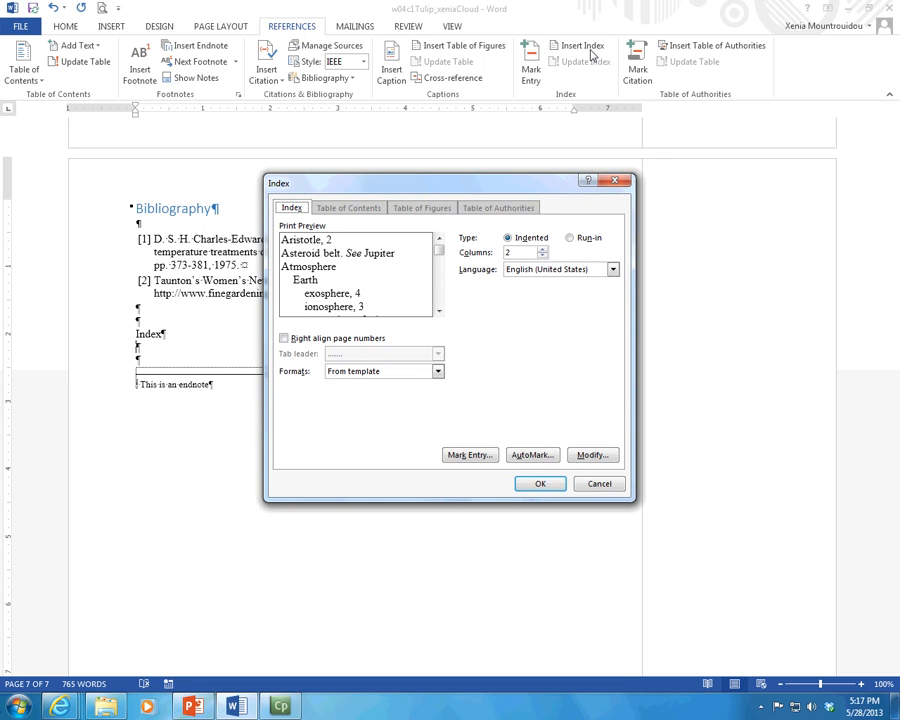
pyautogui.click(438, 372)
pyautogui.click(381, 389)
pyautogui.press('super')
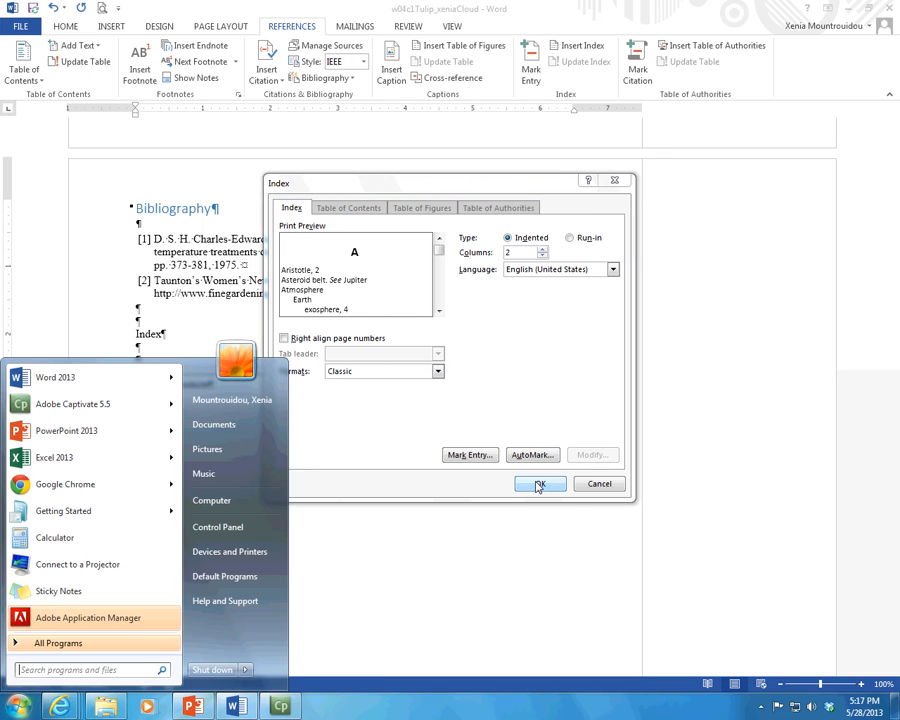
pyautogui.click(500, 522)
pyautogui.click(541, 484)
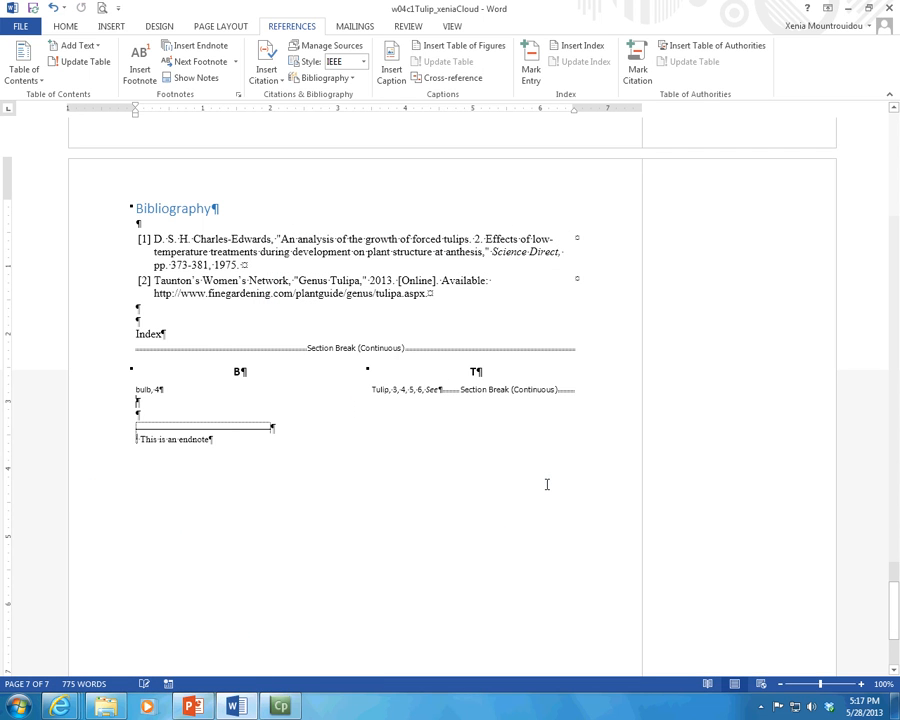
# - Examine the bulb and Tulip index entries, their section breaks and the index fields marked in the text
pyautogui.click(402, 394)
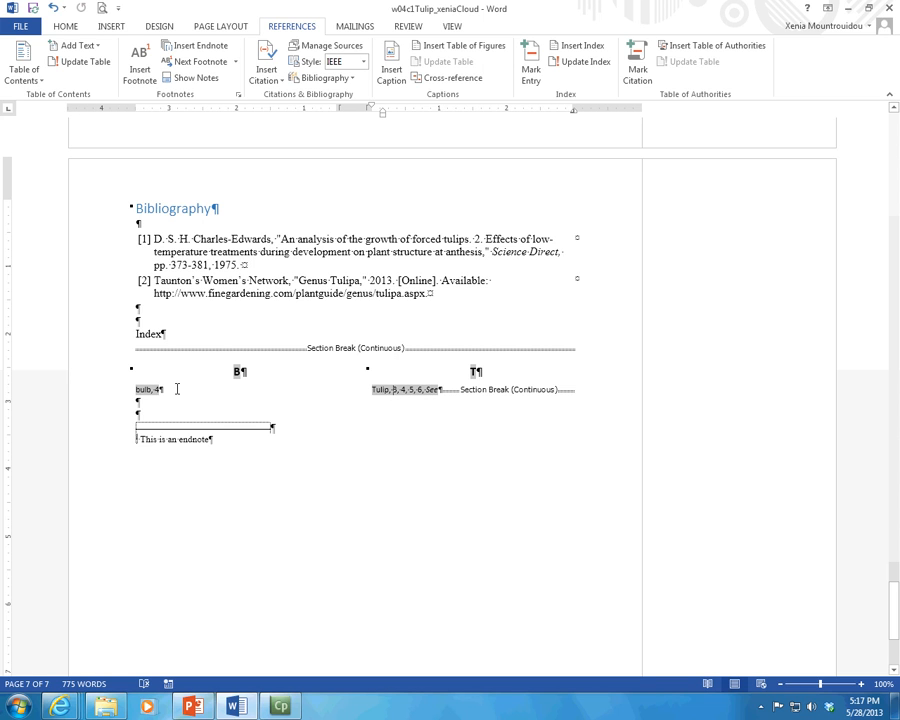
pyautogui.click(143, 389)
pyautogui.doubleClick(174, 344)
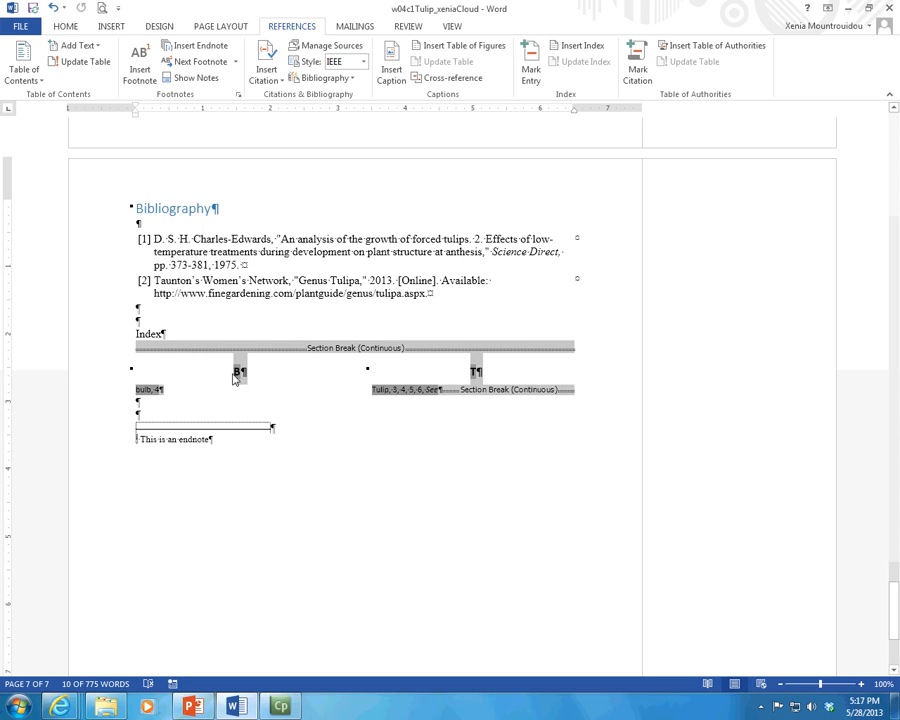
pyautogui.click(237, 372)
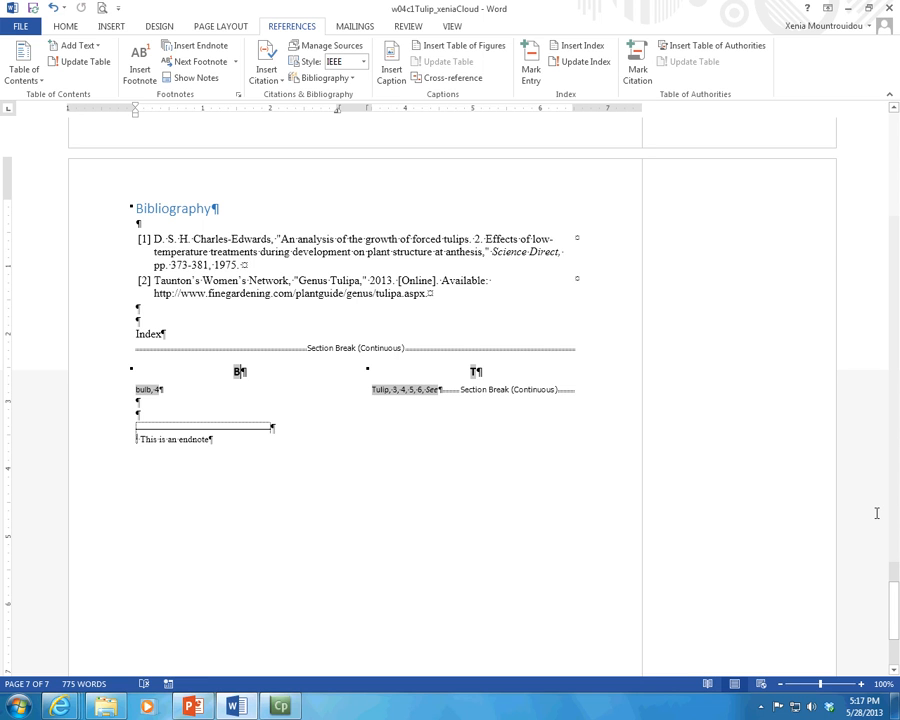
pyautogui.scroll(2, 892, 490)
pyautogui.moveTo(893, 606); pyautogui.dragTo(896, 484)
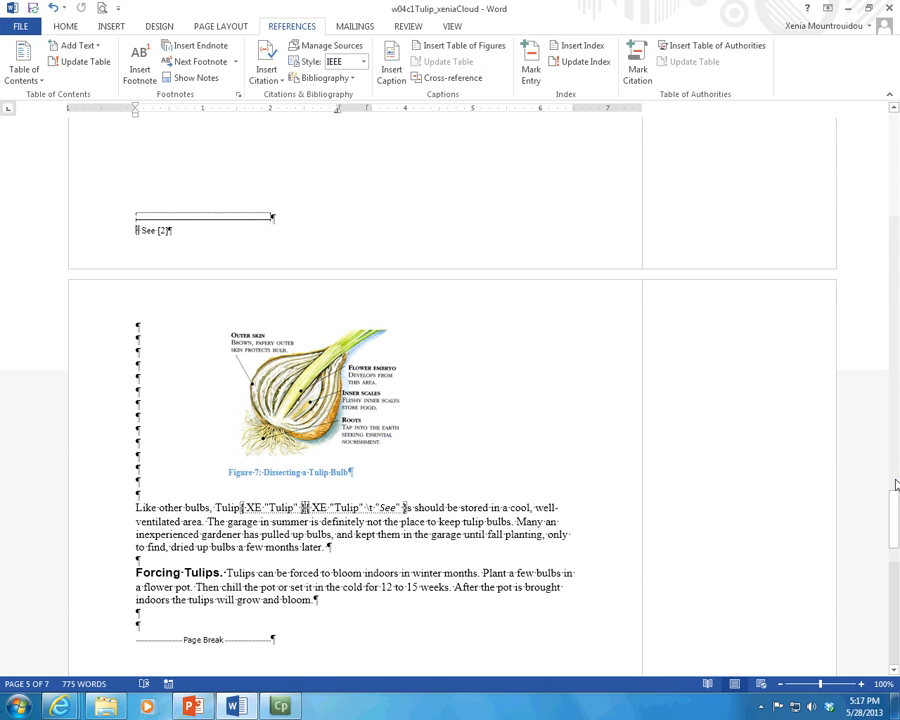
pyautogui.press('pageup')
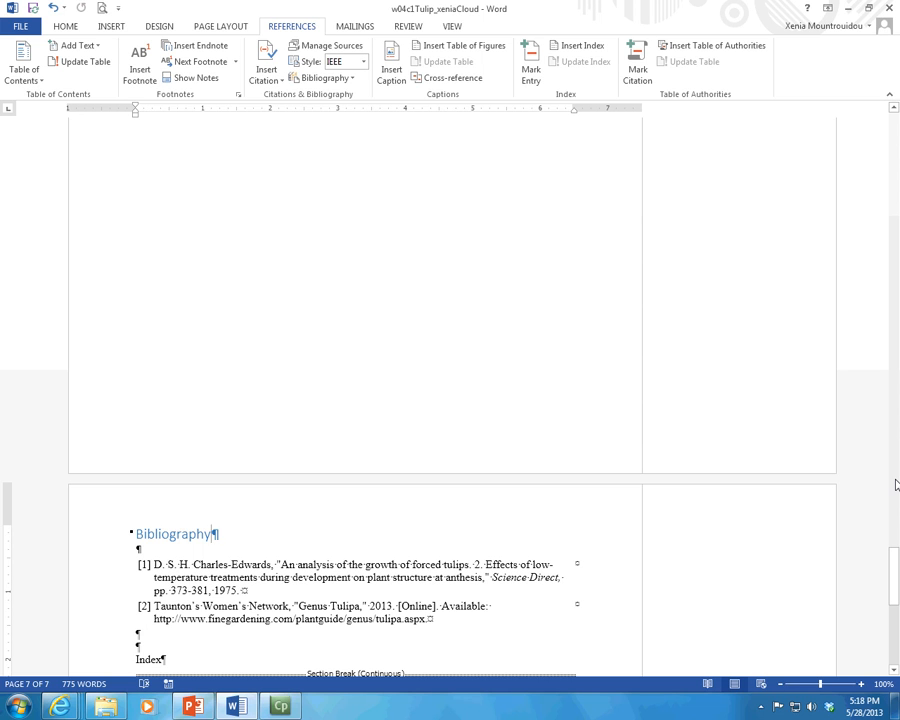
# - Set the review display of tracked changes to All Markup
pyautogui.click(408, 26)
pyautogui.click(545, 49)
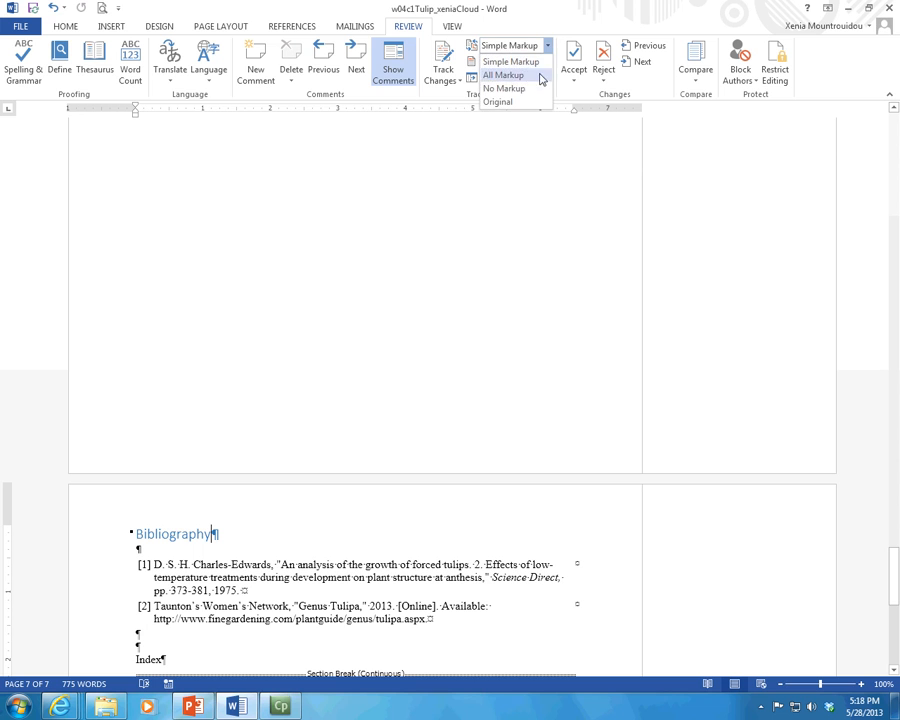
pyautogui.click(459, 67)
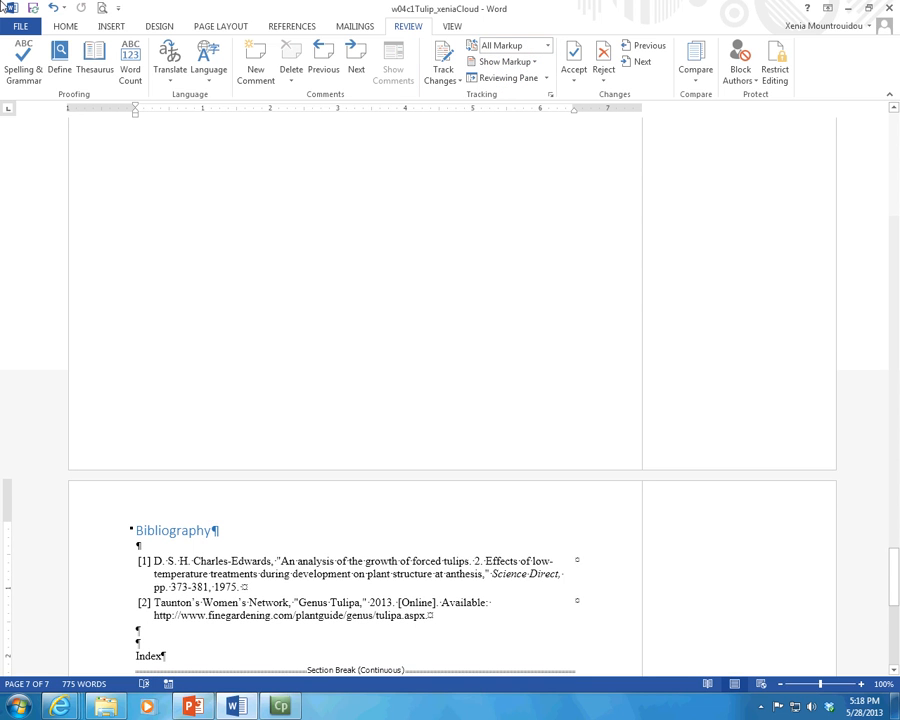
# - Open the print preview of the document
pyautogui.click(34, 28)
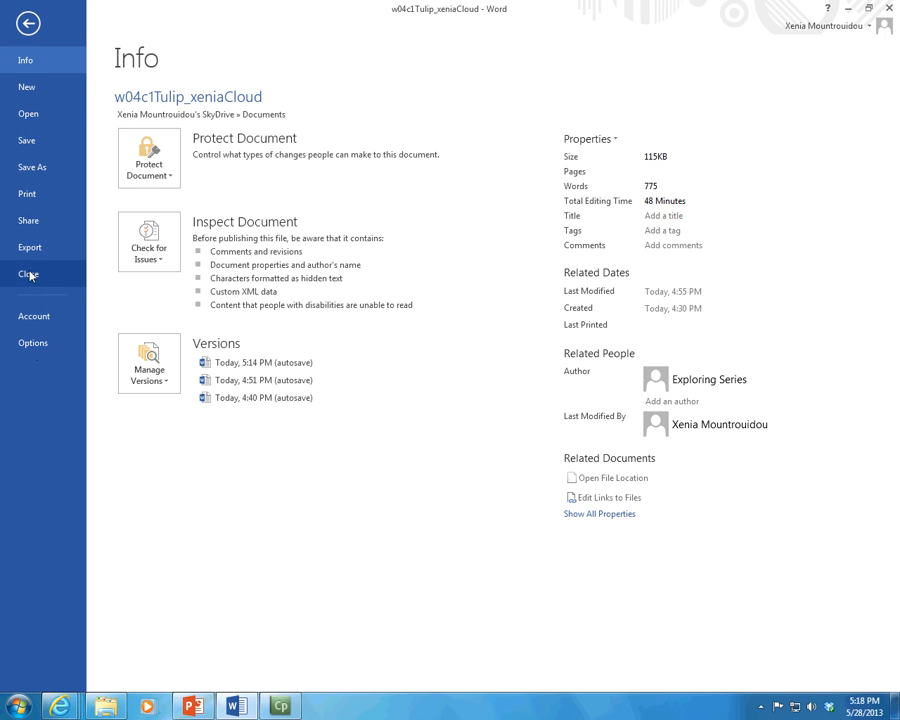
pyautogui.click(30, 194)
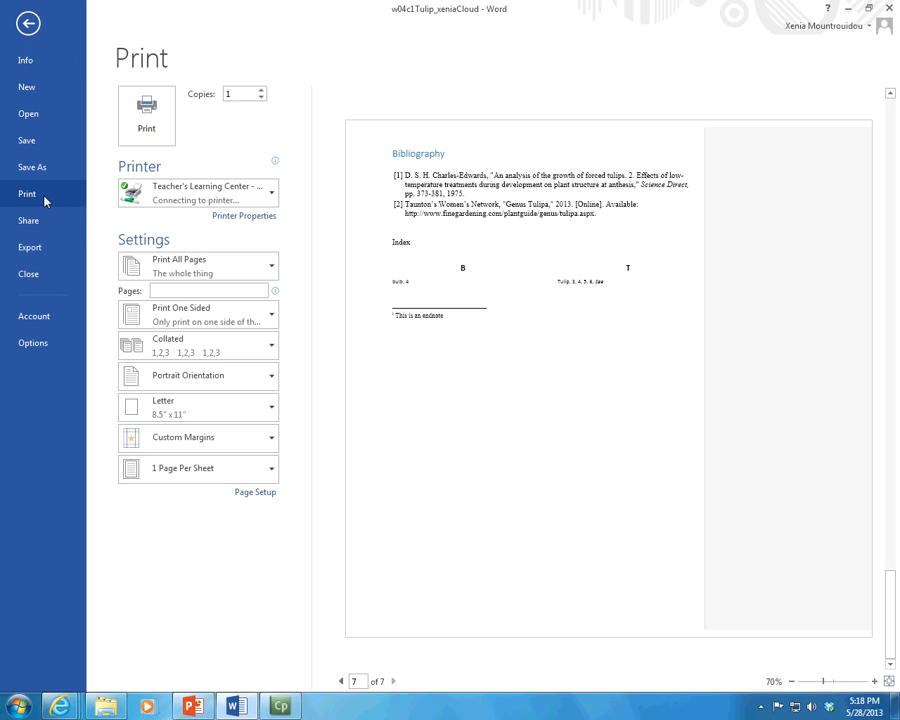